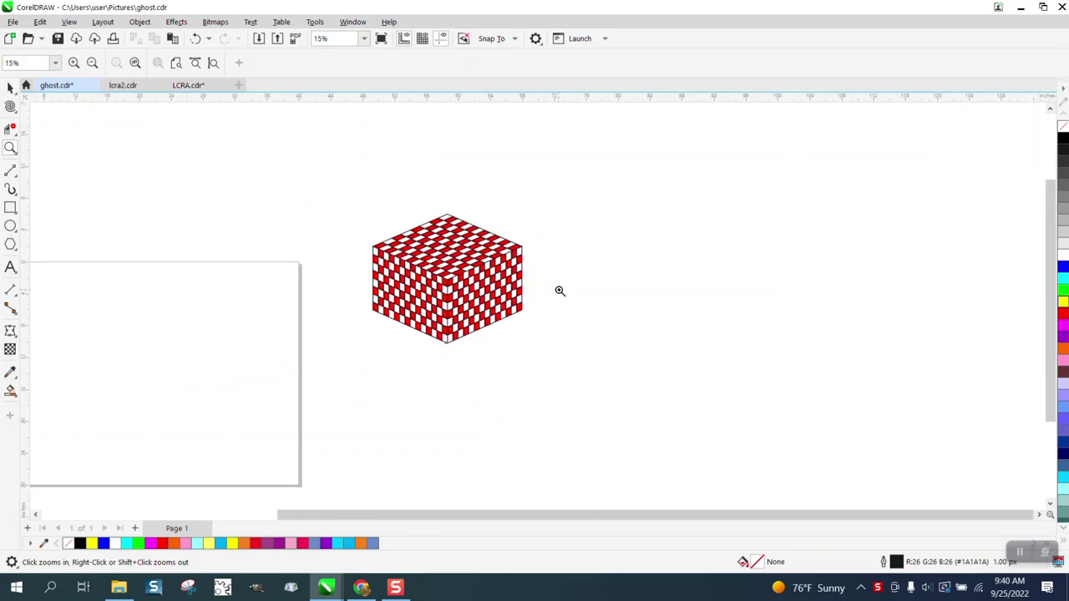
Step: Draw a three-sided polygon about 4.5 inches wide and 3.9 inches high, and center it on the page
{"action": "left_click_drag", "start_coordinate": [207, 161], "coordinate": [377, 288]}
{"action": "scroll", "coordinate": [372, 271], "scroll_direction": "down", "scroll_amount": 2}
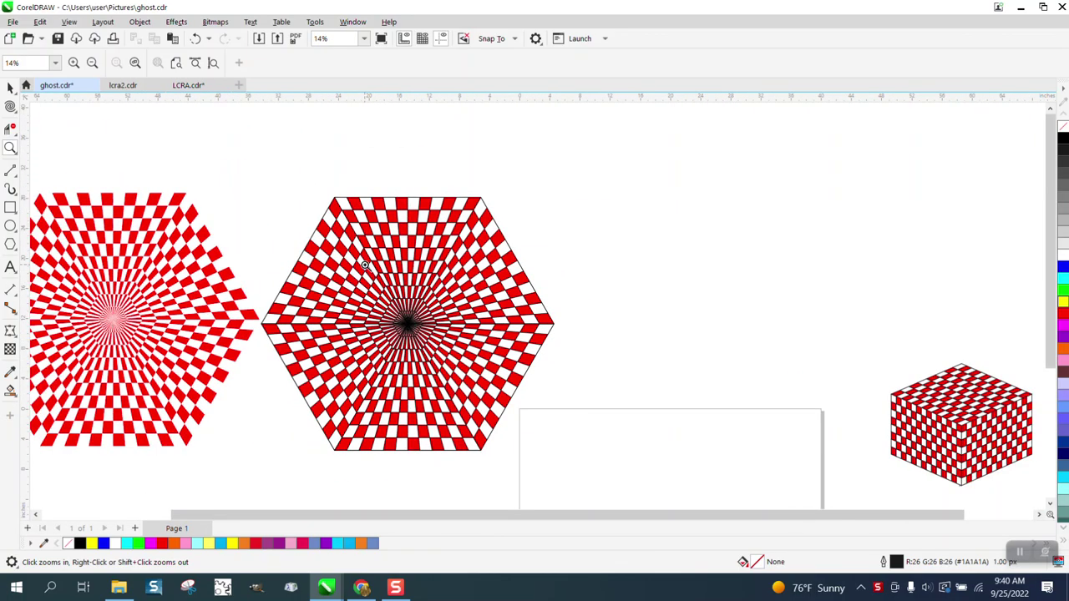
{"action": "scroll", "coordinate": [259, 248], "scroll_direction": "down", "scroll_amount": 1}
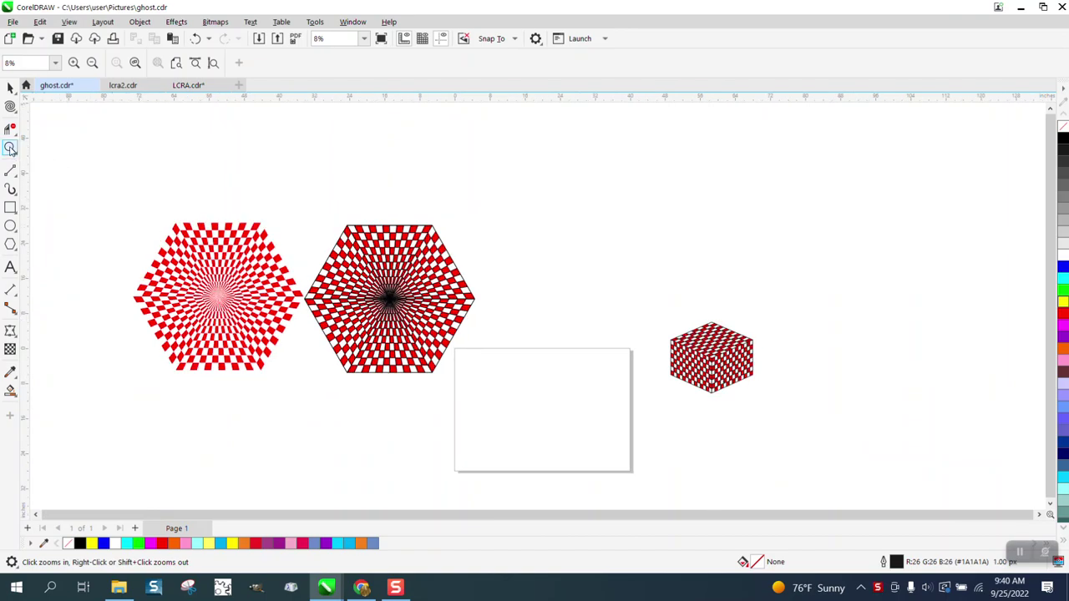
{"action": "left_click_drag", "start_coordinate": [447, 340], "coordinate": [668, 484]}
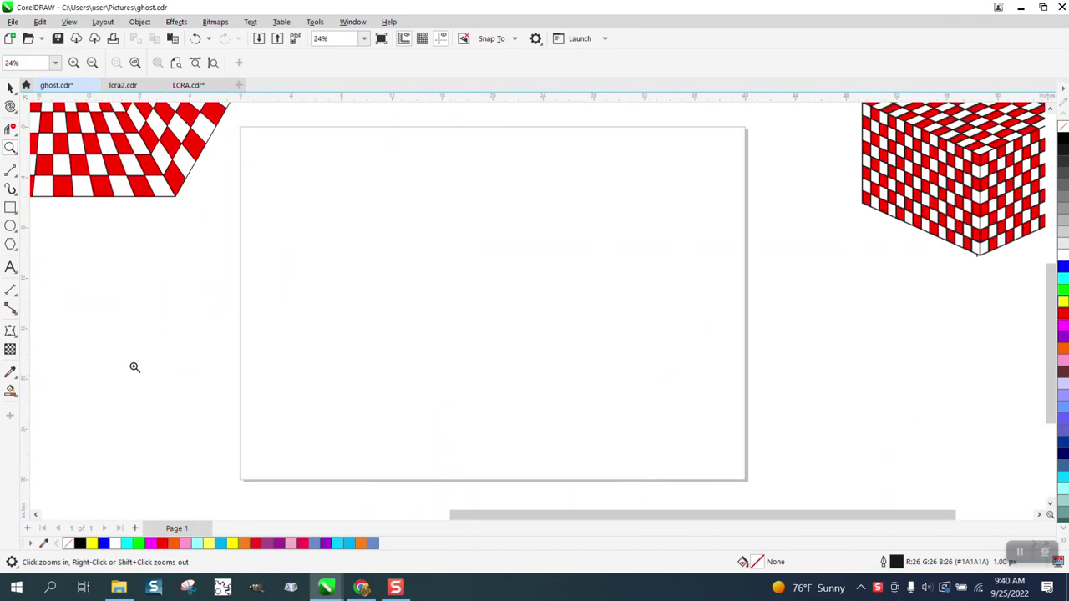
{"action": "left_click", "coordinate": [15, 249]}
{"action": "left_click", "coordinate": [53, 246]}
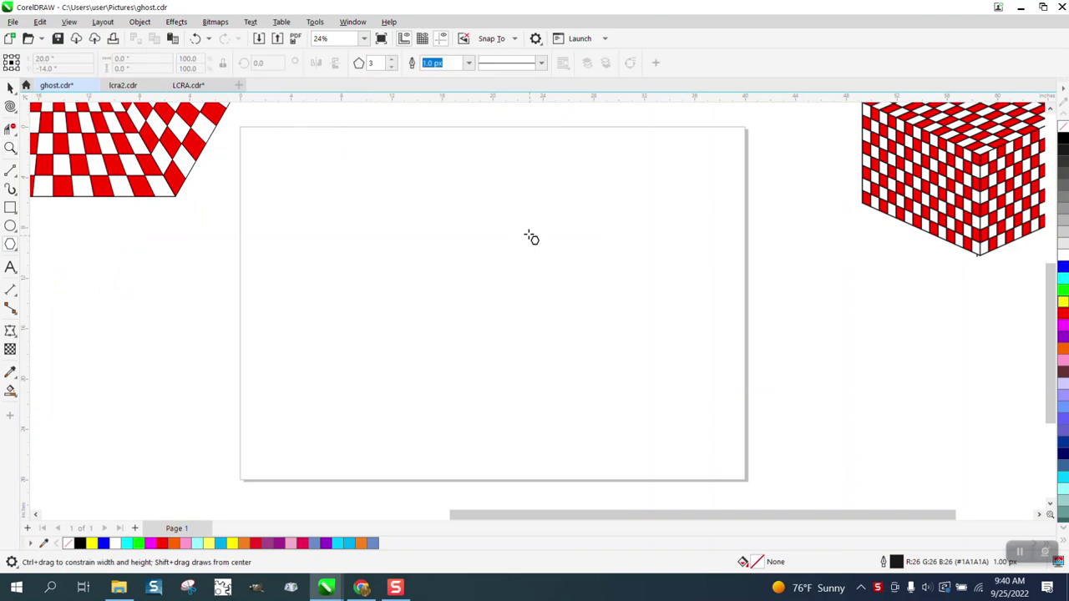
{"action": "left_click_drag", "start_coordinate": [519, 231], "coordinate": [498, 296]}
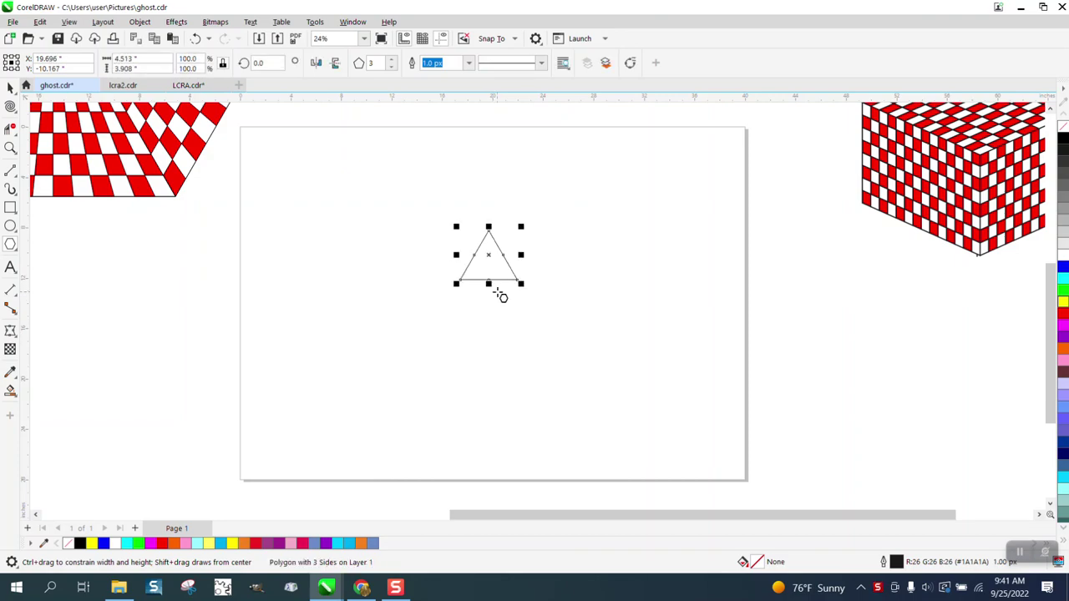
{"action": "key", "text": "p"}
Step: Draw a small square to the left of the triangle and set its size to 0.5 inch
{"action": "left_click", "coordinate": [12, 154]}
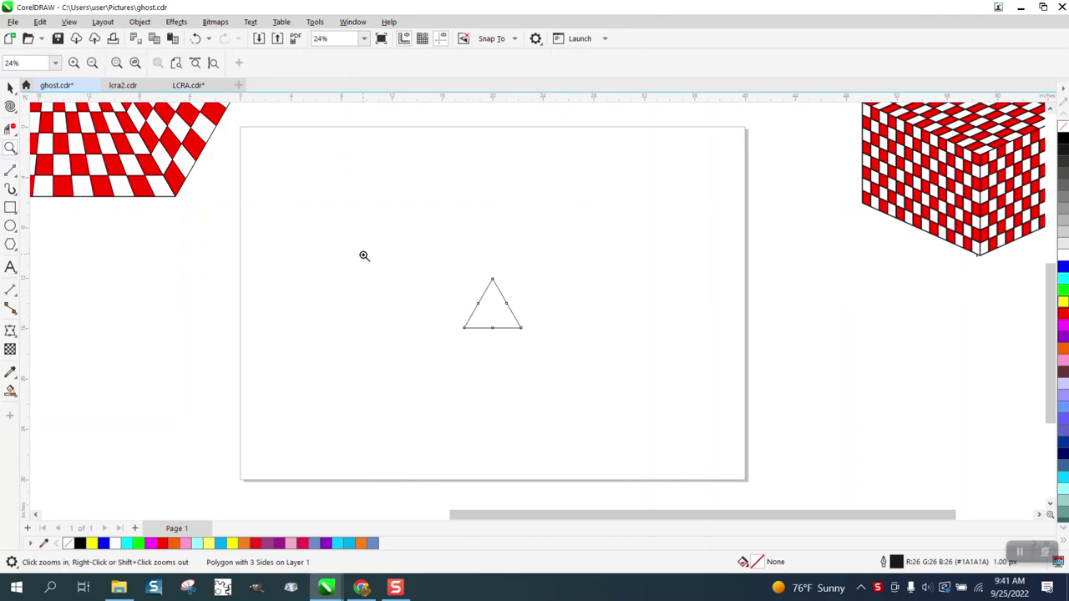
{"action": "left_click_drag", "start_coordinate": [602, 362], "coordinate": [603, 362]}
{"action": "left_click", "coordinate": [10, 207]}
{"action": "left_click_drag", "start_coordinate": [276, 232], "coordinate": [278, 234]}
{"action": "double_click", "coordinate": [146, 59]}
{"action": "type", "text": "0.5"}
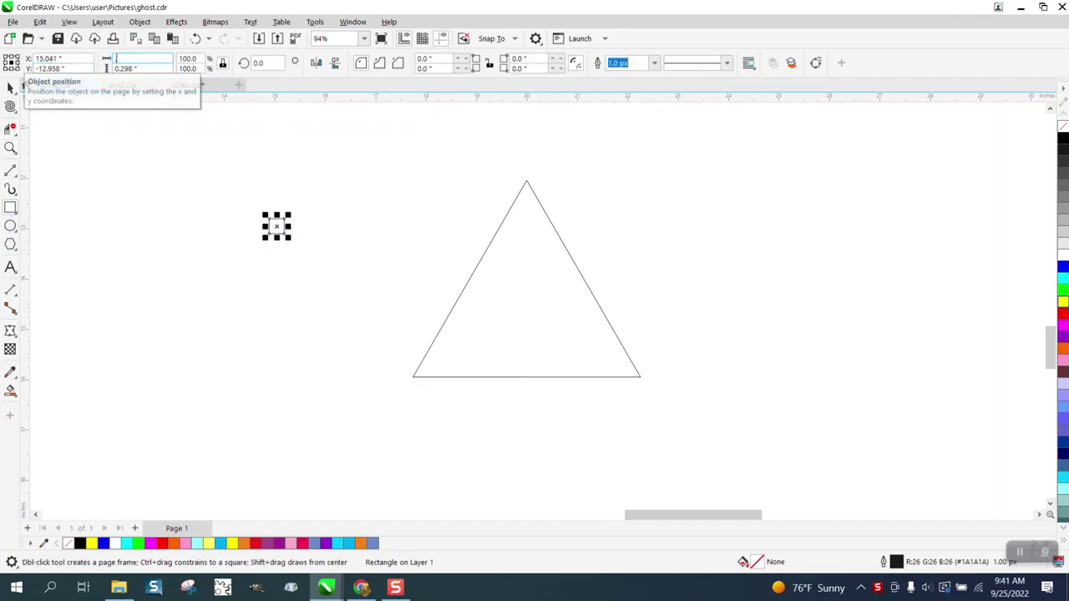
{"action": "key", "text": "Return"}
Step: With nothing selected, set the document's nudge distance to 0.5 inch
{"action": "left_click", "coordinate": [10, 88]}
{"action": "left_click", "coordinate": [73, 108]}
{"action": "double_click", "coordinate": [440, 64]}
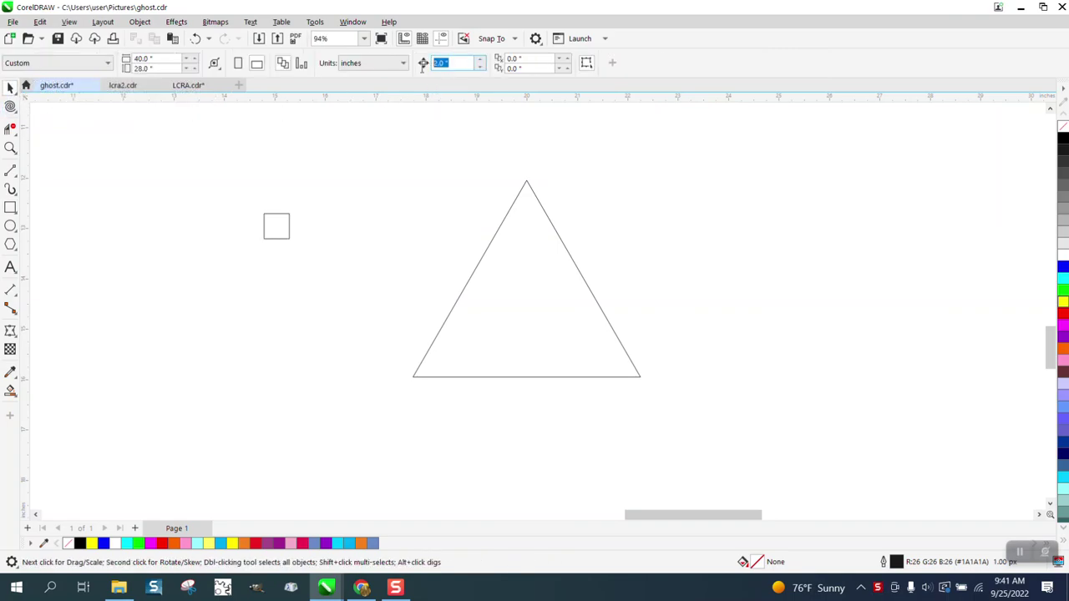
{"action": "type", "text": ".5"}
Step: Fill the square with red and place a white-filled copy directly against its right side
{"action": "left_click", "coordinate": [290, 212]}
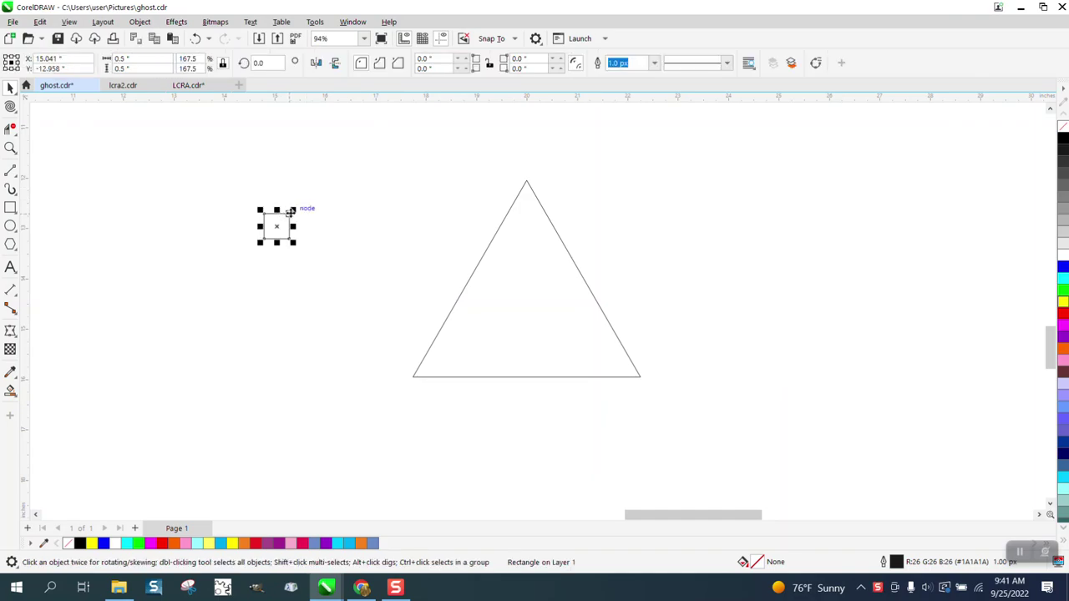
{"action": "left_click", "coordinate": [1063, 314]}
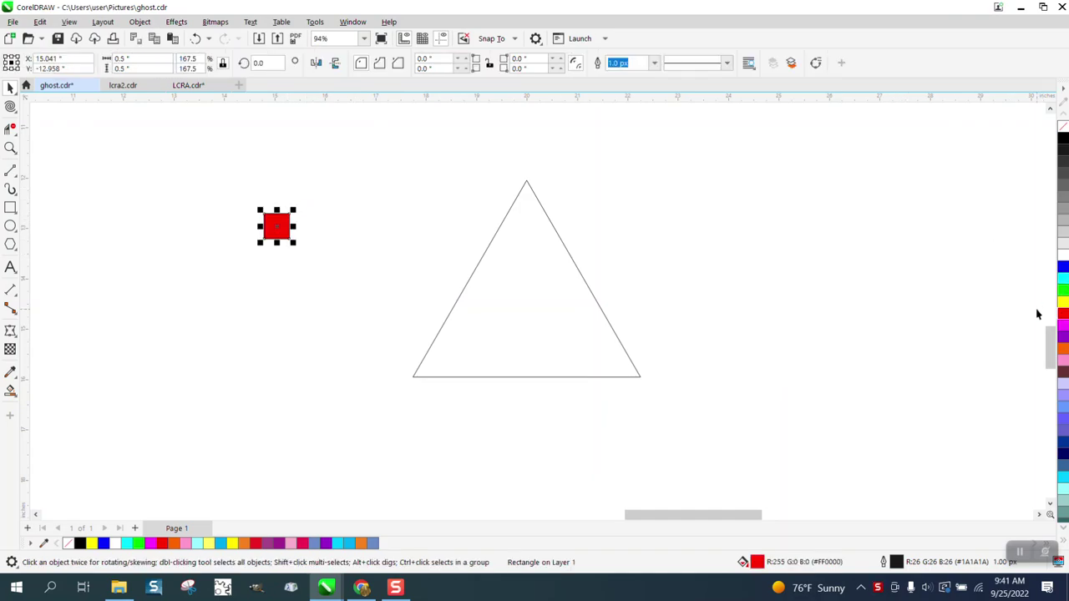
{"action": "key", "text": "KP_Add"}
{"action": "key", "text": "Right"}
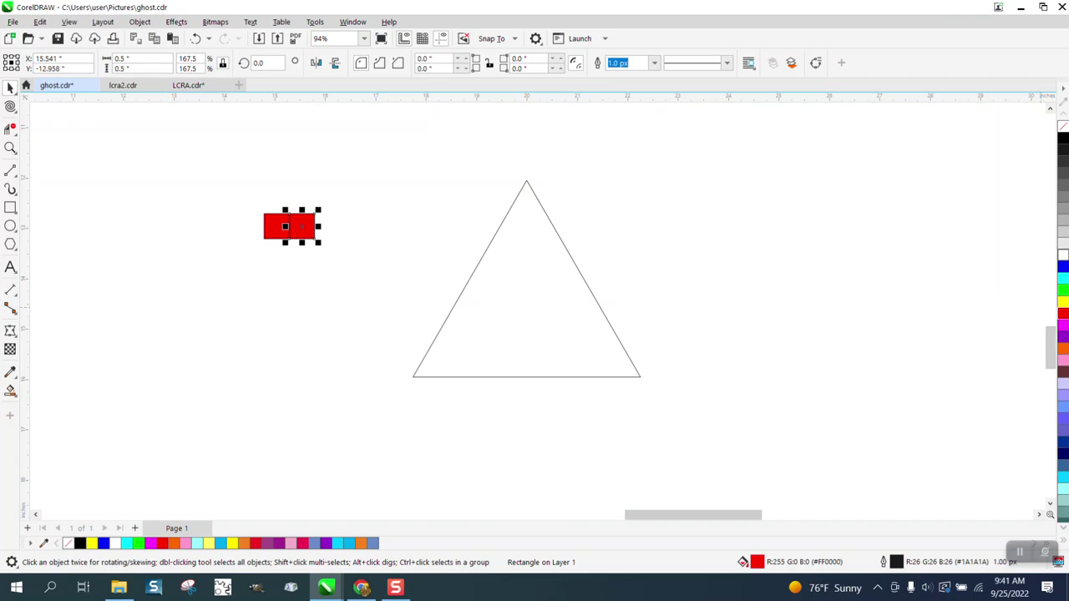
{"action": "left_click", "coordinate": [1064, 255]}
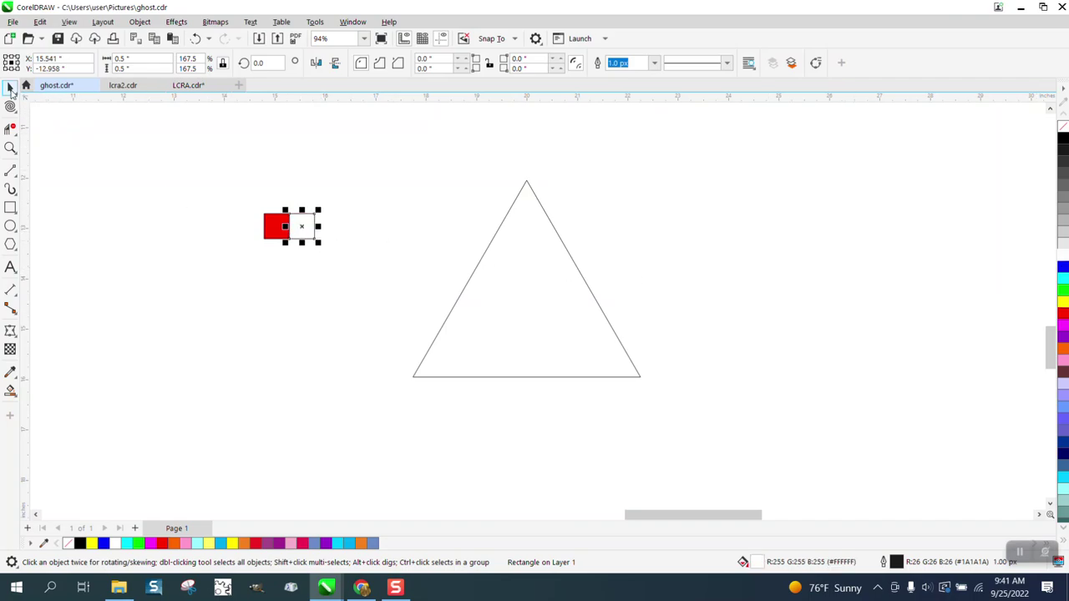
Step: Duplicate the red and white pair repeatedly to build a row of ten alternating squares
{"action": "left_click_drag", "start_coordinate": [245, 178], "coordinate": [363, 279]}
{"action": "key", "text": "ctrl+d"}
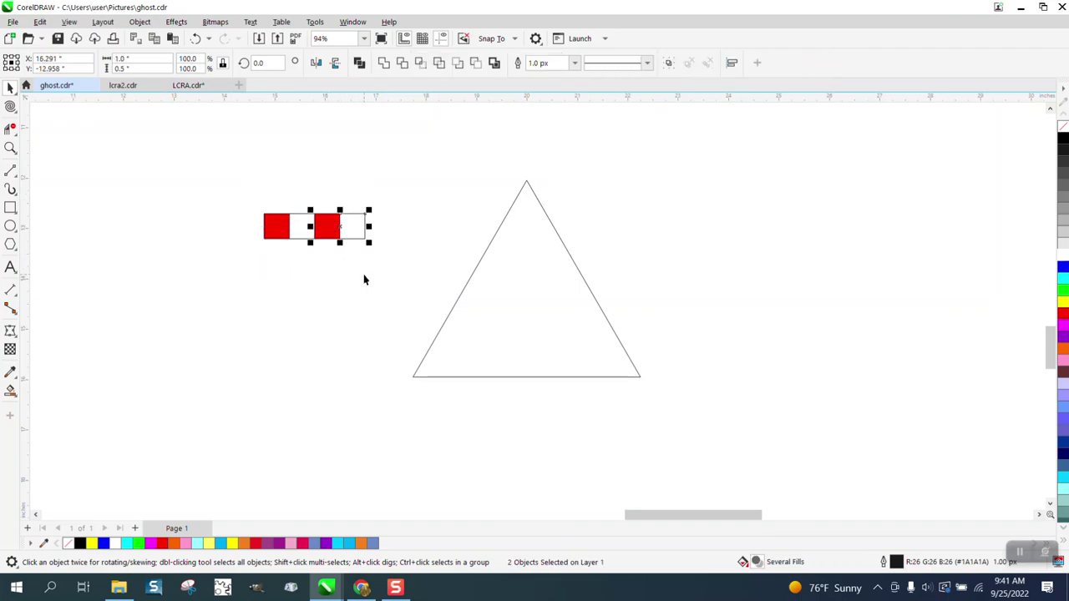
{"action": "key", "text": "ctrl+d"}
{"action": "key", "text": "ctrl+d"}
{"action": "key", "text": "ctrl+d"}
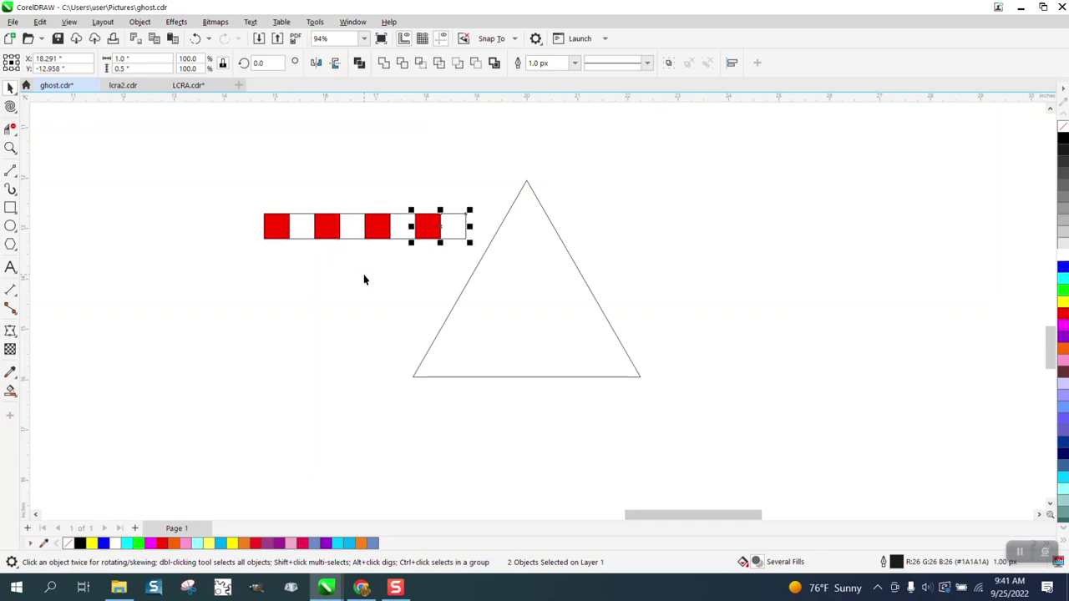
Step: Move the row clear of the triangle, duplicate it directly above, and mirror the copy horizontally so the colors alternate
{"action": "left_click_drag", "start_coordinate": [241, 195], "coordinate": [558, 288]}
{"action": "left_click_drag", "start_coordinate": [393, 230], "coordinate": [249, 300]}
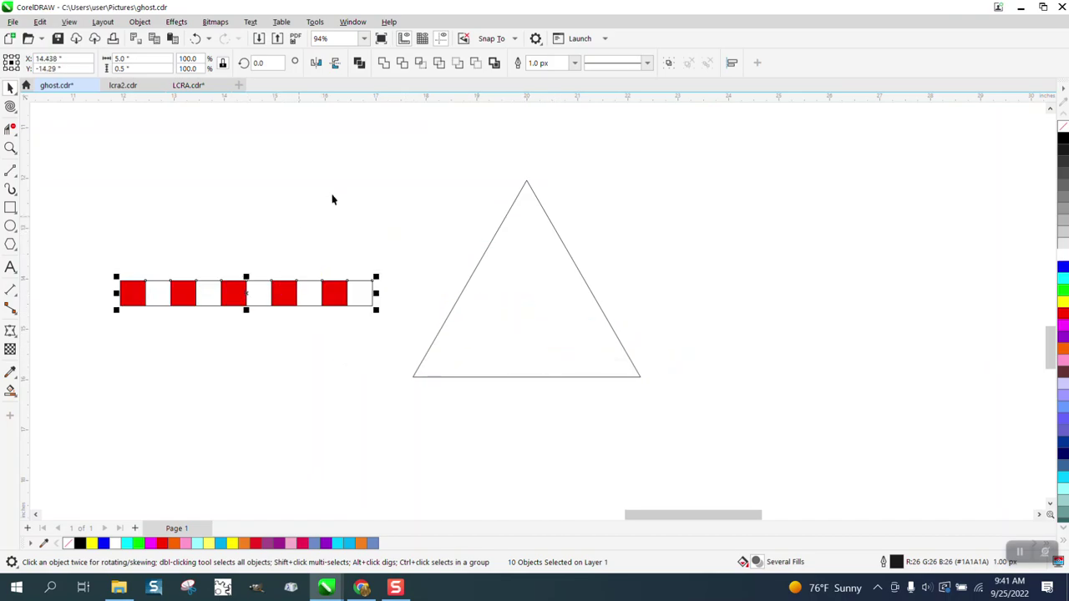
{"action": "left_click_drag", "start_coordinate": [91, 250], "coordinate": [117, 289]}
{"action": "left_click_drag", "start_coordinate": [396, 332], "coordinate": [402, 331]}
{"action": "key", "text": "ctrl+d"}
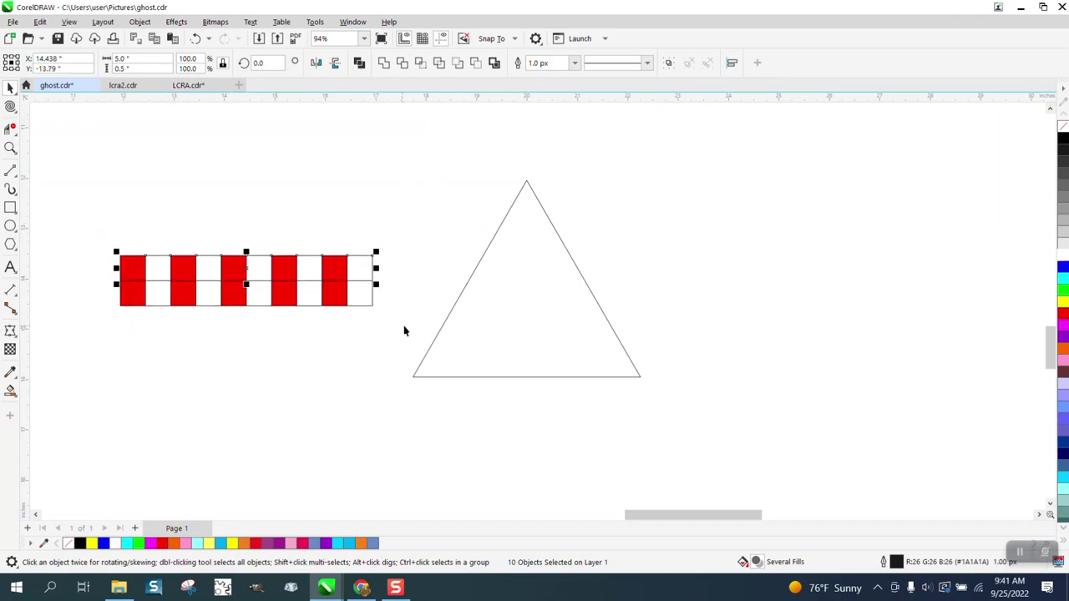
{"action": "left_click", "coordinate": [317, 64]}
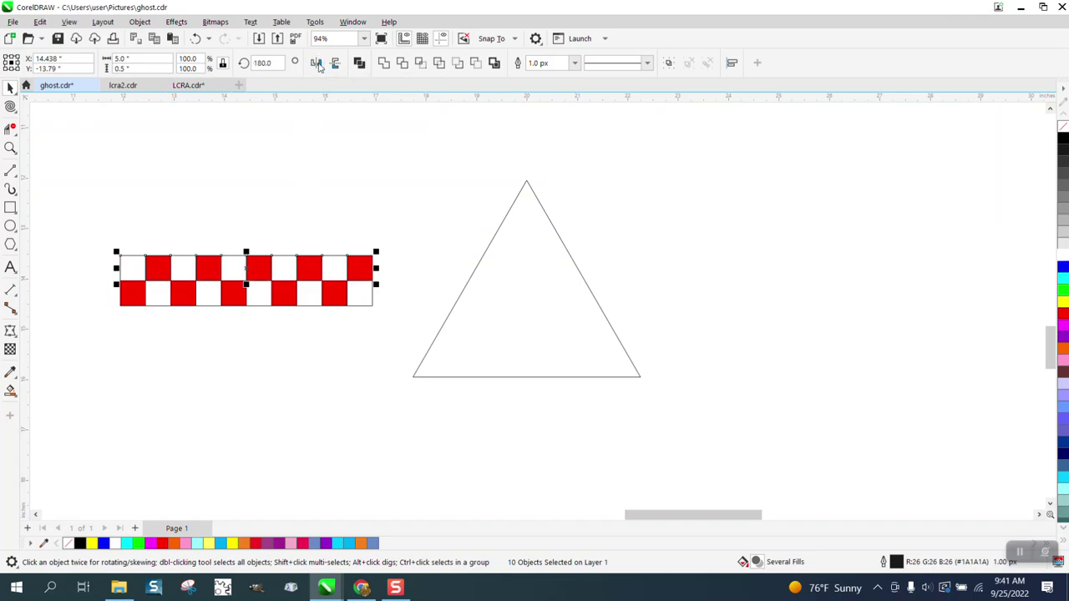
Step: Duplicate the two rows upward three times to form a checkerboard eight rows high
{"action": "left_click_drag", "start_coordinate": [94, 224], "coordinate": [417, 347]}
{"action": "key", "text": "ctrl+d"}
{"action": "key", "text": "ctrl+d"}
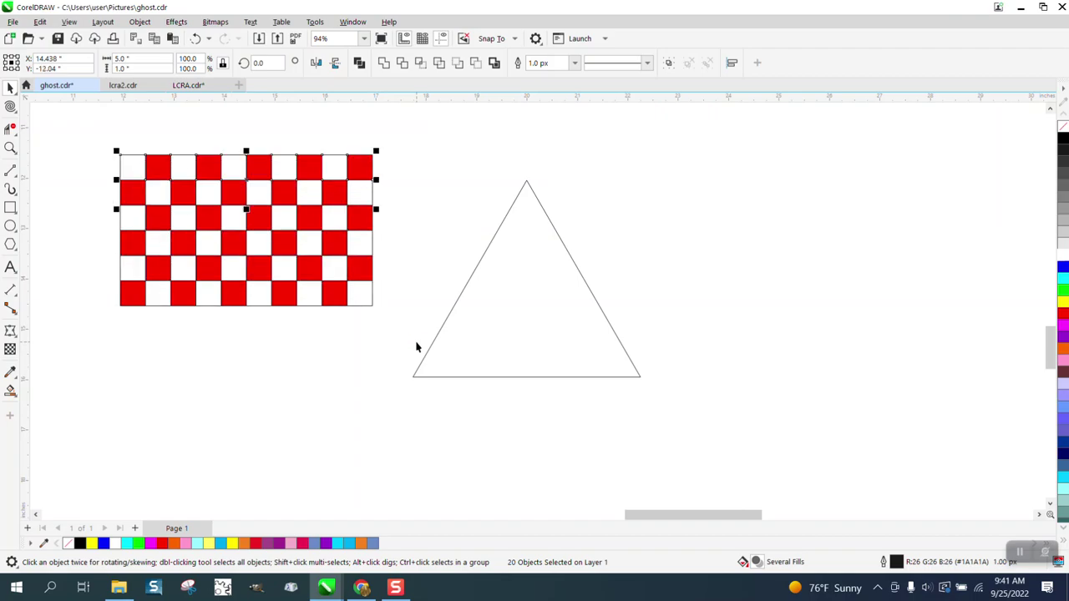
{"action": "key", "text": "ctrl+d"}
{"action": "scroll", "coordinate": [421, 355], "scroll_direction": "down", "scroll_amount": 2}
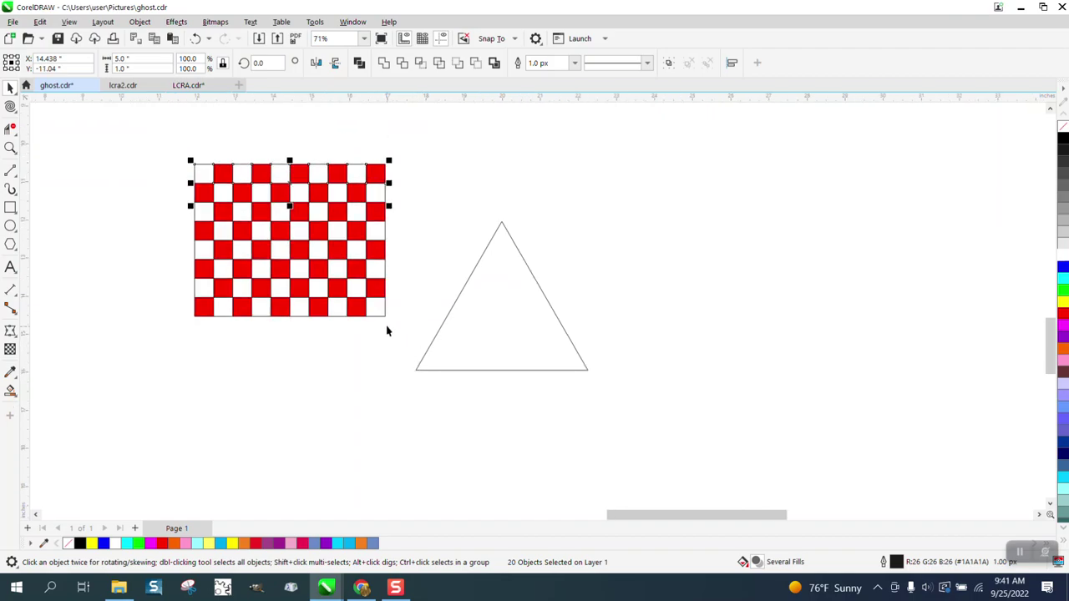
Step: Group all the checkerboard squares beside the triangle and give the triangle a blue outline
{"action": "left_click_drag", "start_coordinate": [164, 148], "coordinate": [386, 316]}
{"action": "left_click_drag", "start_coordinate": [302, 242], "coordinate": [274, 281]}
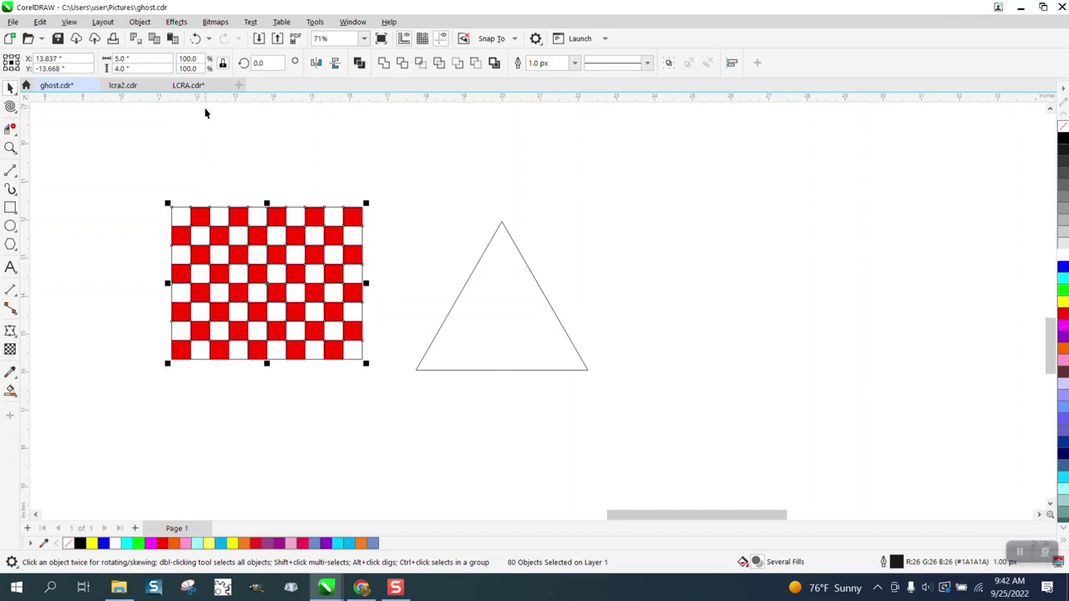
{"action": "key", "text": "ctrl+g"}
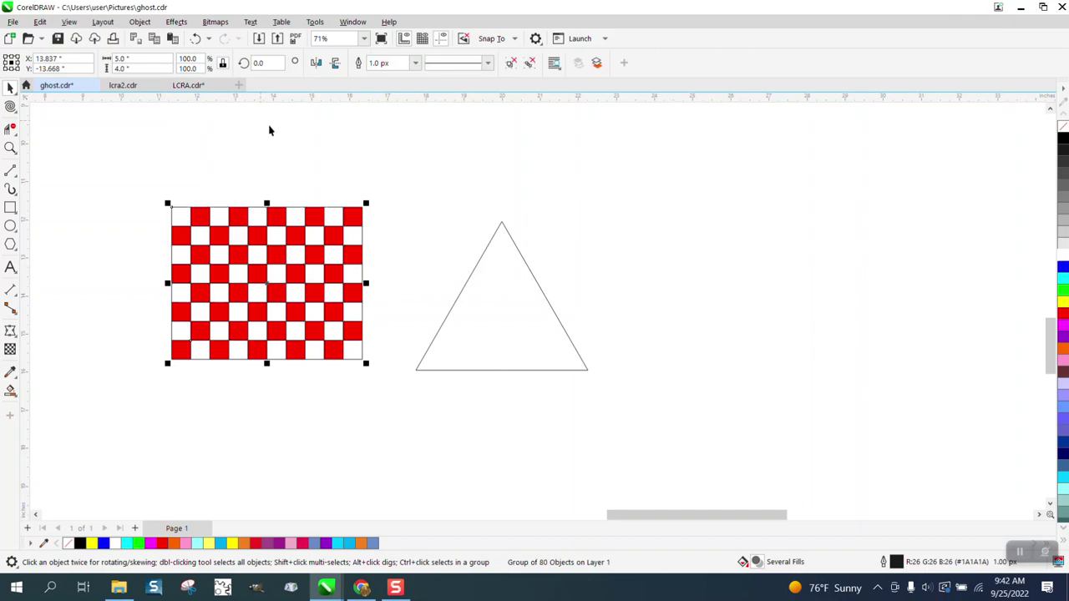
{"action": "left_click", "coordinate": [501, 278]}
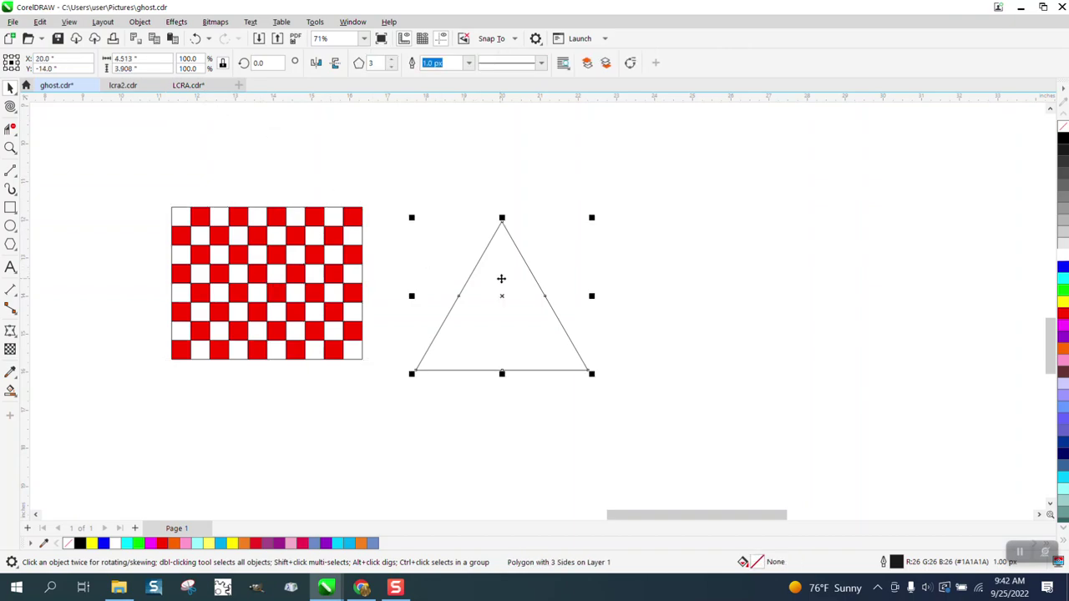
{"action": "right_click", "coordinate": [1061, 268]}
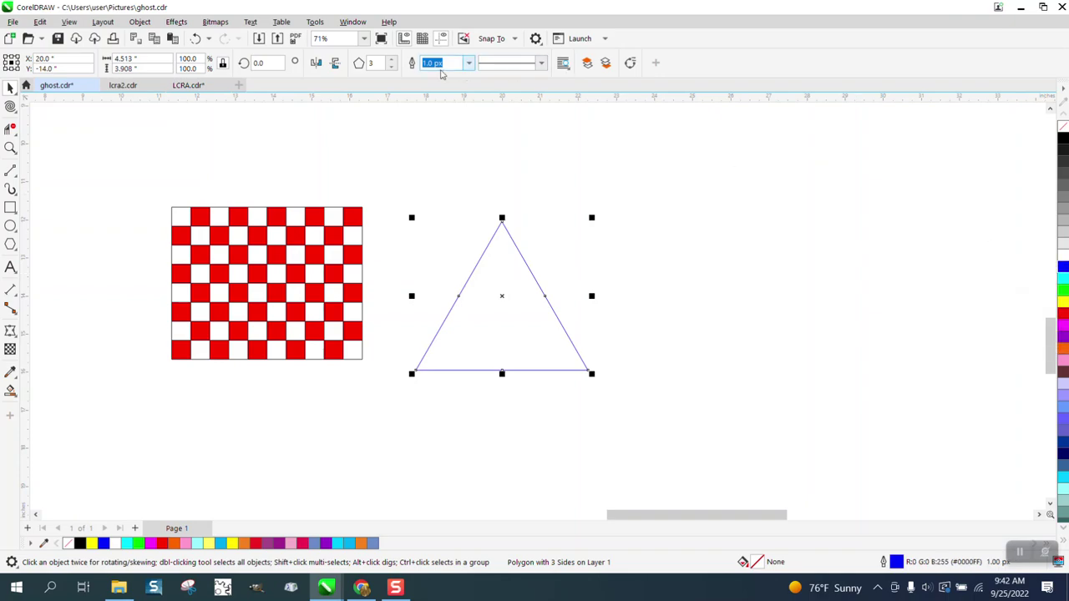
Step: Center the checkerboard on the page and send it to the back of the page, behind the triangle
{"action": "left_click", "coordinate": [352, 231]}
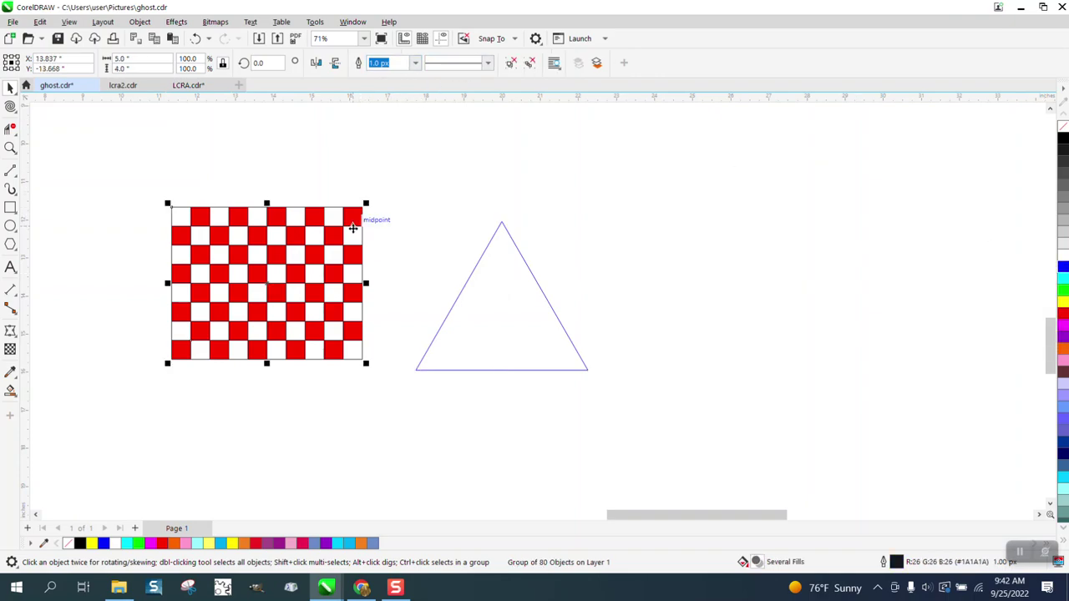
{"action": "key", "text": "p"}
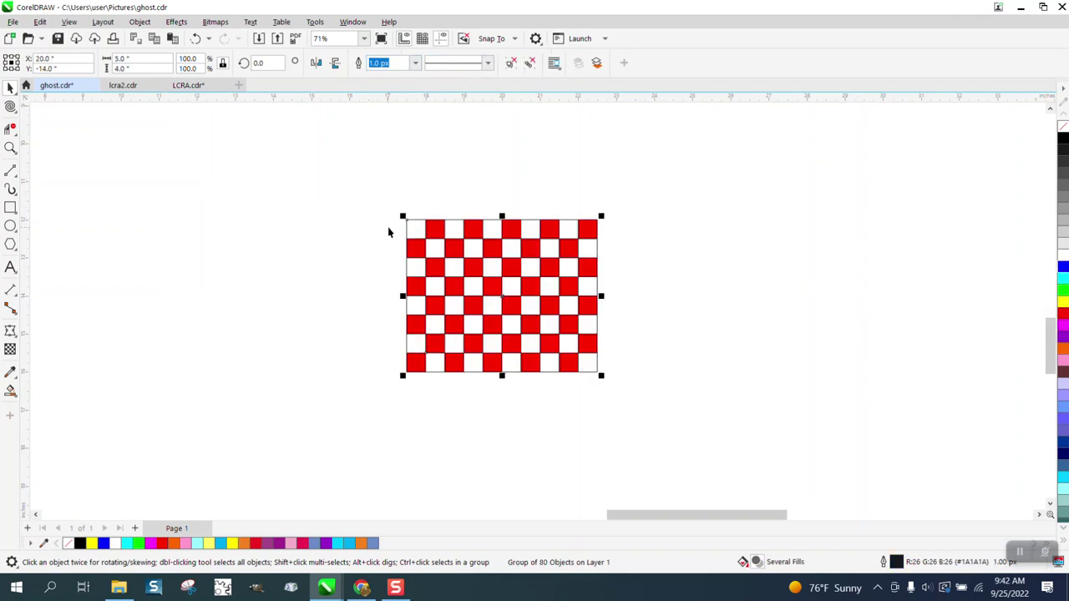
{"action": "left_click", "coordinate": [139, 22]}
{"action": "mouse_move", "coordinate": [167, 227]}
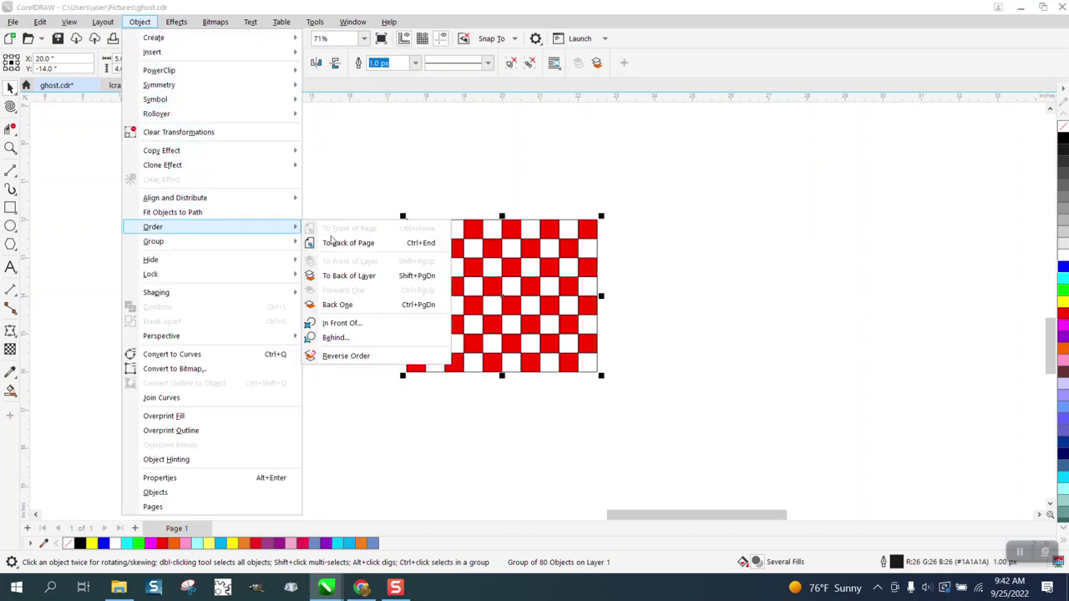
{"action": "left_click", "coordinate": [331, 243]}
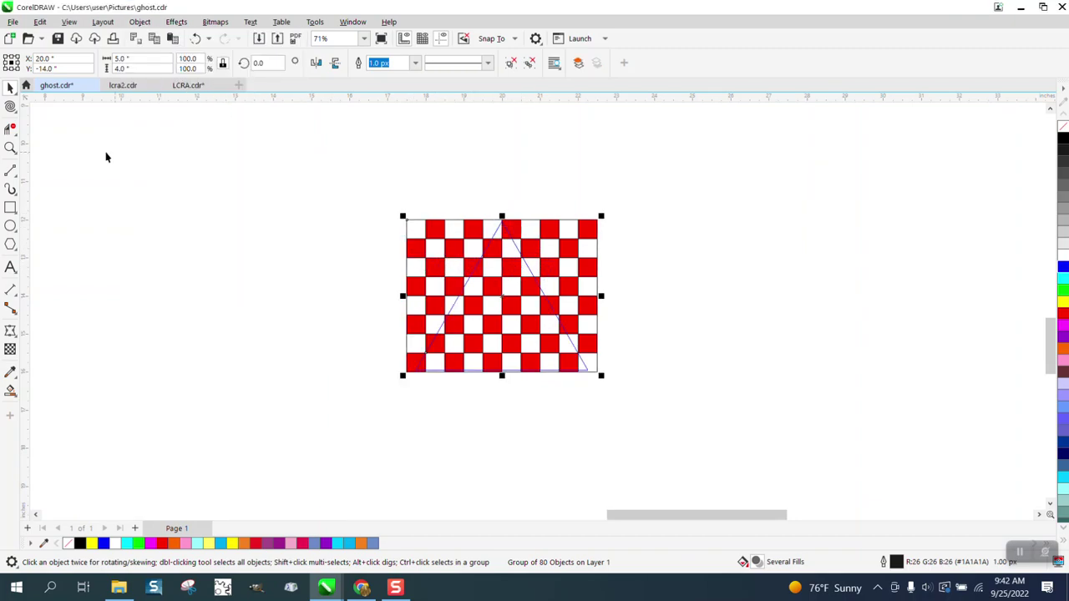
Step: Apply an envelope to the checkerboard, delete its midpoint nodes, and convert the remaining envelope segments to lines
{"action": "left_click", "coordinate": [195, 167]}
{"action": "left_click", "coordinate": [441, 259]}
{"action": "left_click", "coordinate": [10, 331]}
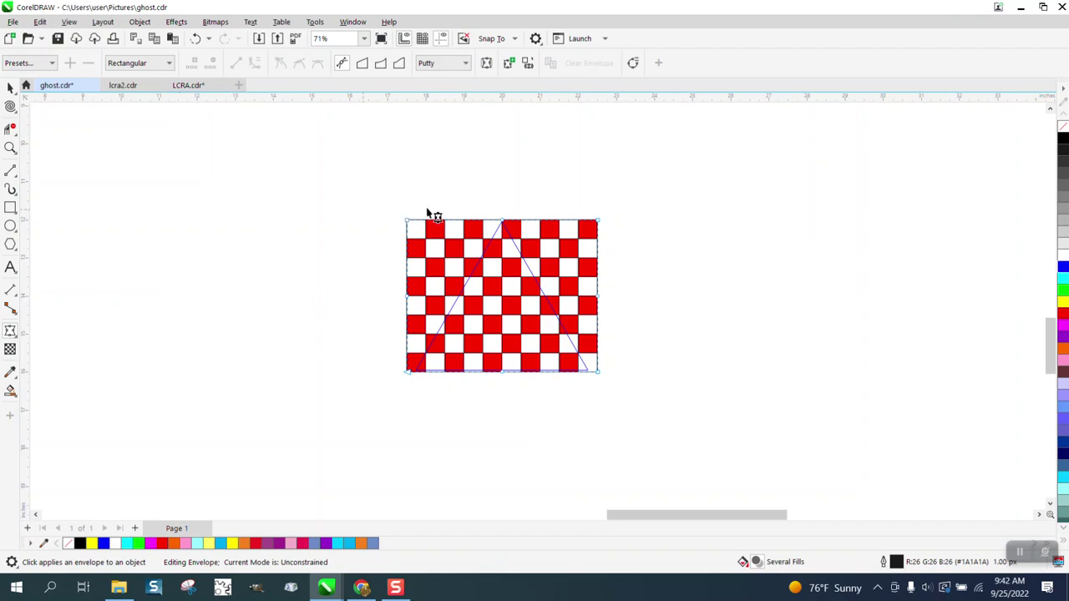
{"action": "left_click_drag", "start_coordinate": [464, 193], "coordinate": [527, 401]}
{"action": "key", "text": "Delete"}
{"action": "left_click_drag", "start_coordinate": [383, 281], "coordinate": [640, 329]}
{"action": "left_click_drag", "start_coordinate": [392, 197], "coordinate": [614, 399]}
{"action": "right_click", "coordinate": [599, 376]}
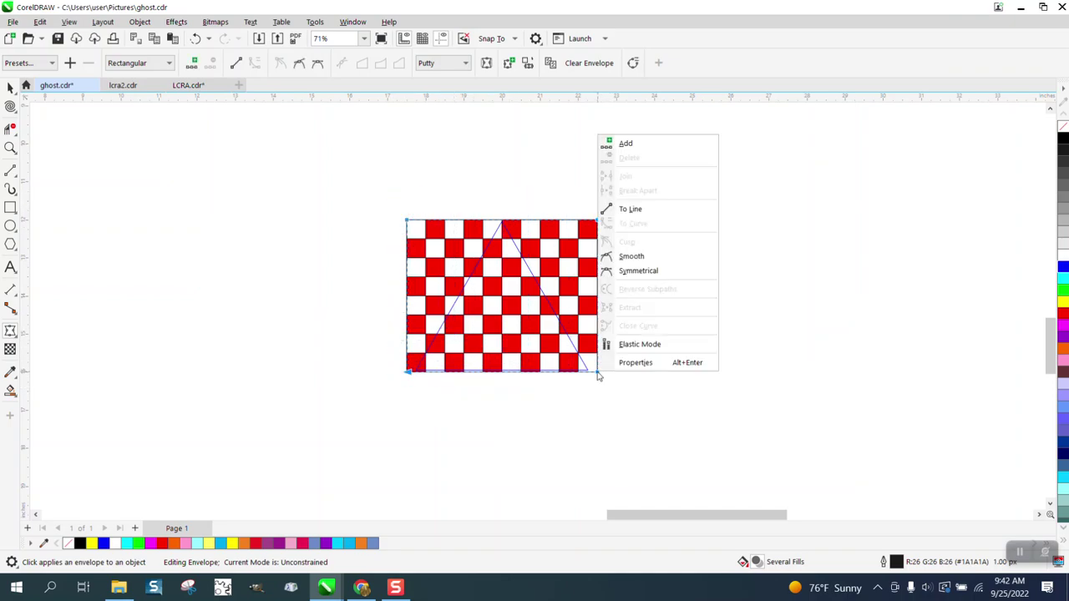
{"action": "left_click", "coordinate": [632, 210]}
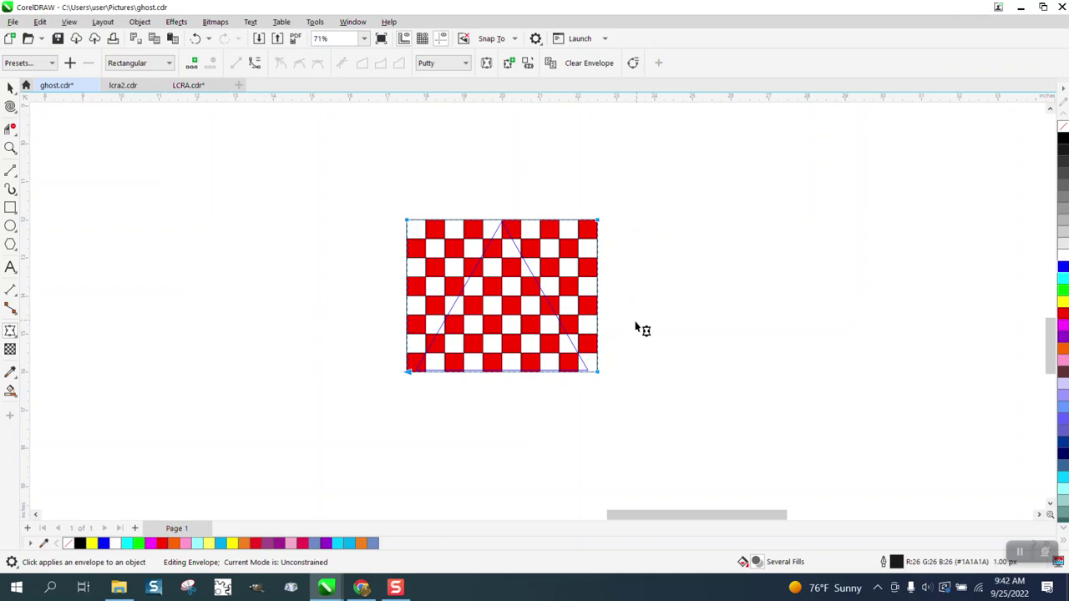
Step: Move the envelope's lower corners to the triangle's base corners and both upper corners to its apex
{"action": "left_click", "coordinate": [11, 149]}
{"action": "left_click_drag", "start_coordinate": [370, 196], "coordinate": [666, 443]}
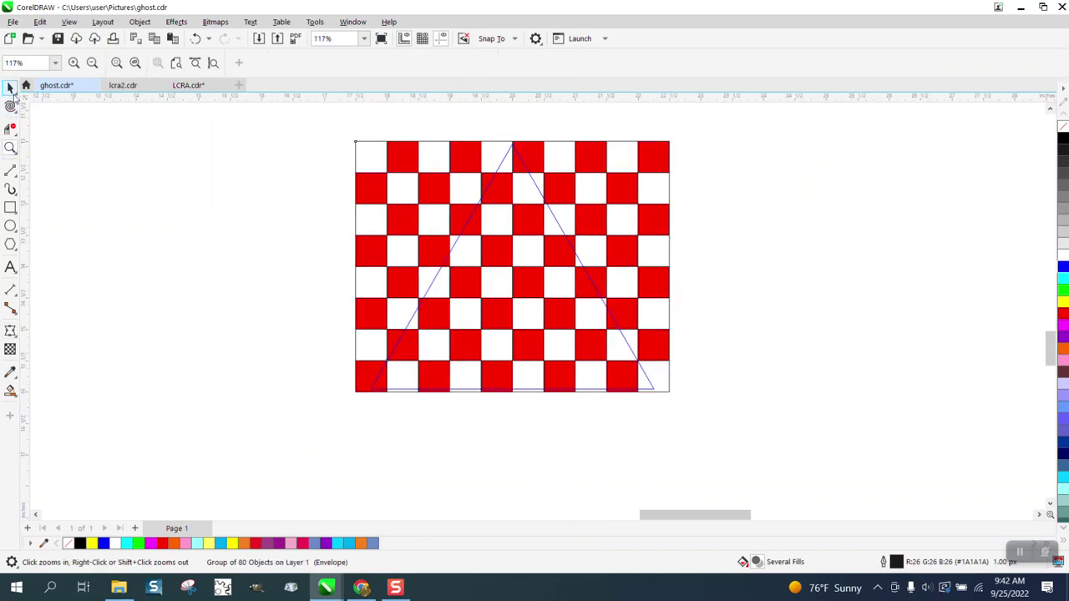
{"action": "left_click", "coordinate": [10, 87]}
{"action": "key", "text": "space"}
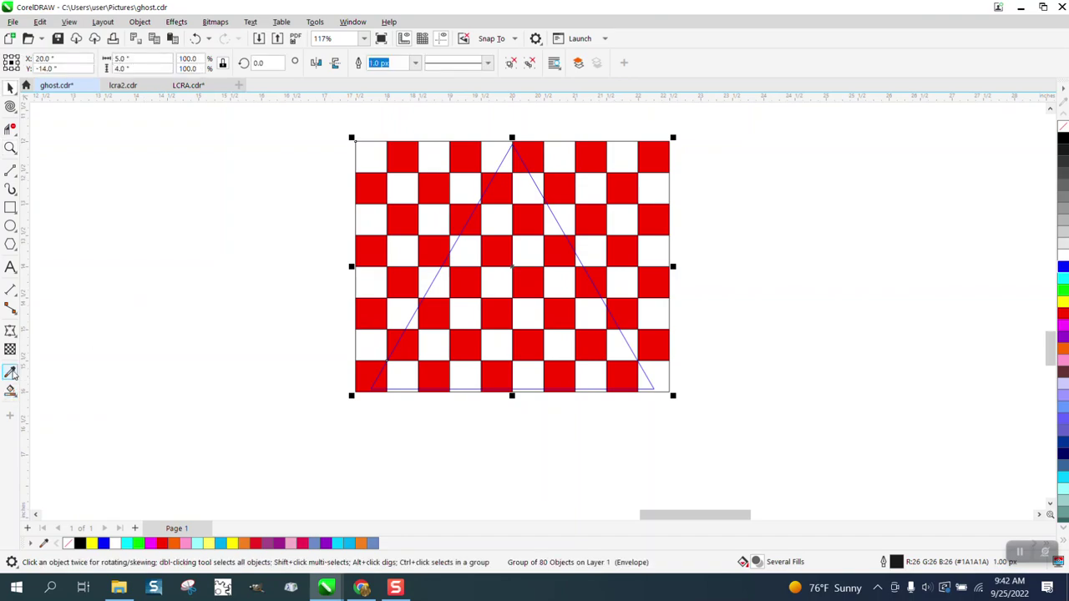
{"action": "left_click", "coordinate": [10, 331]}
{"action": "left_click_drag", "start_coordinate": [669, 392], "coordinate": [655, 389]}
{"action": "left_click_drag", "start_coordinate": [670, 143], "coordinate": [514, 148]}
{"action": "left_click_drag", "start_coordinate": [356, 144], "coordinate": [514, 148]}
{"action": "left_click_drag", "start_coordinate": [358, 393], "coordinate": [374, 390]}
Step: Separate the two upper envelope nodes of the checkerboard and realign the right one exactly with the blue triangle's apex
{"action": "left_click", "coordinate": [10, 146]}
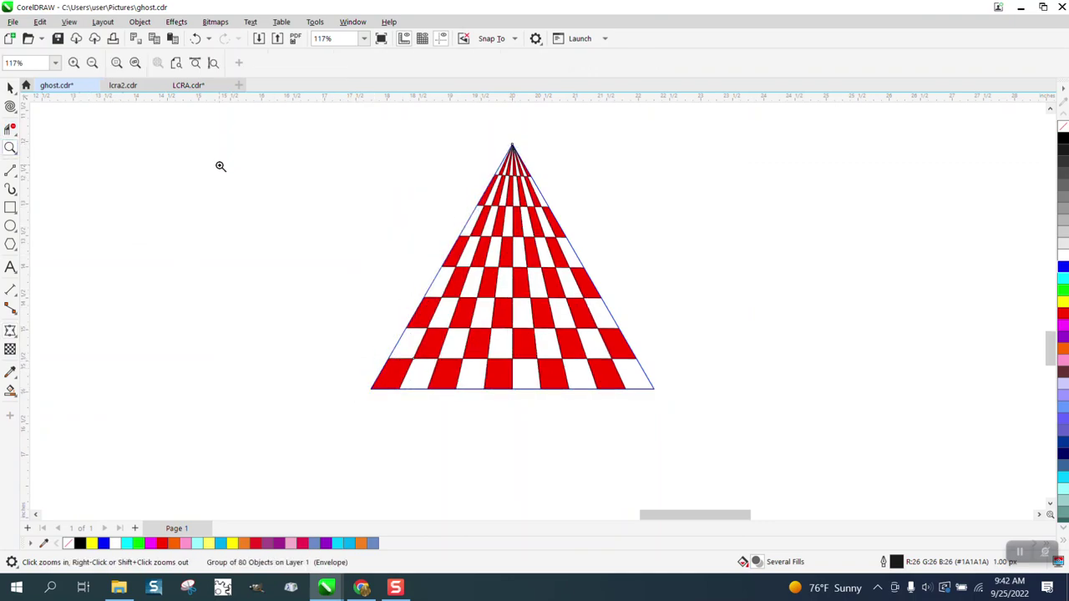
{"action": "left_click_drag", "start_coordinate": [542, 159], "coordinate": [541, 159]}
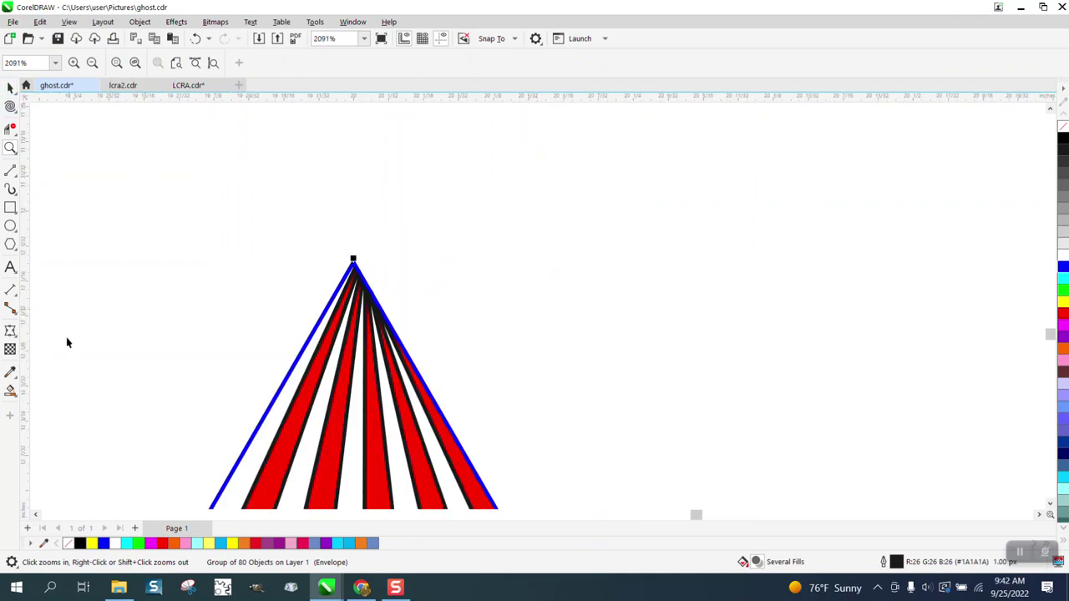
{"action": "left_click", "coordinate": [10, 330]}
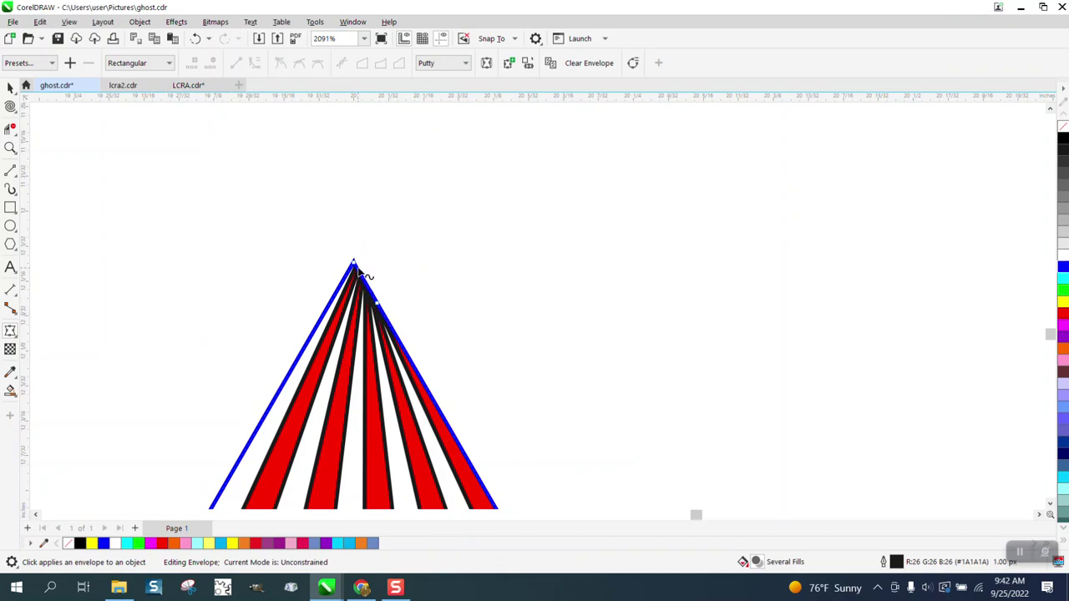
{"action": "left_click_drag", "start_coordinate": [354, 265], "coordinate": [331, 259]}
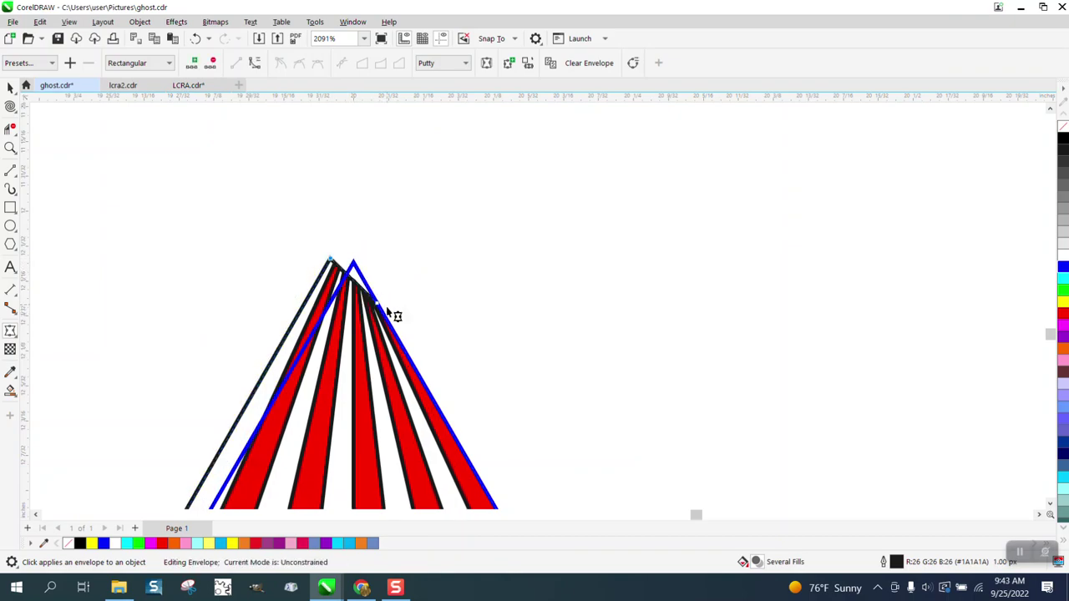
{"action": "left_click_drag", "start_coordinate": [378, 304], "coordinate": [354, 261]}
{"action": "scroll", "coordinate": [364, 234], "scroll_direction": "down", "scroll_amount": 7}
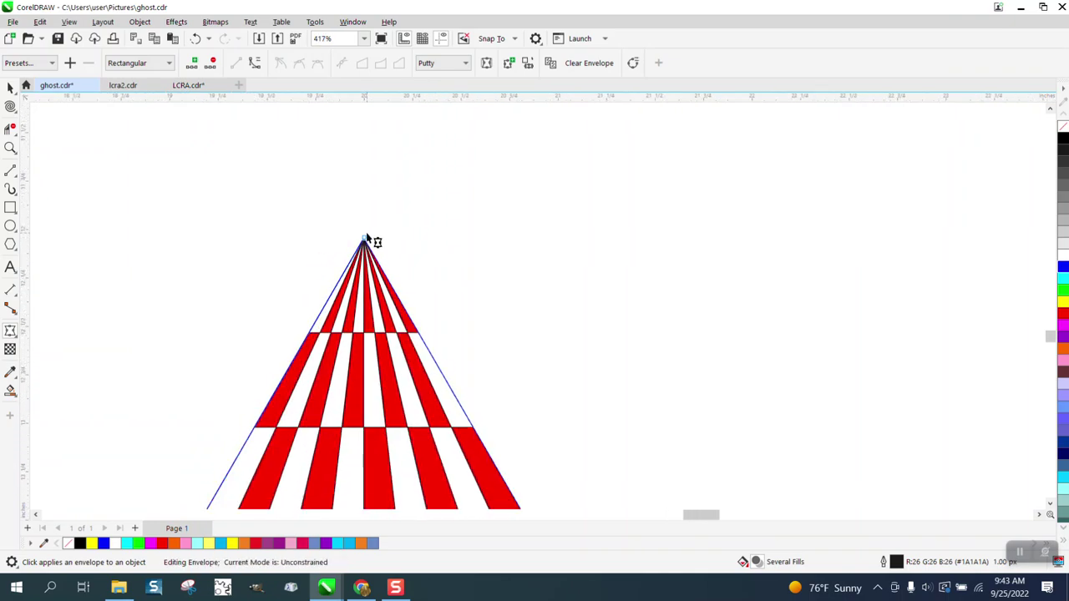
{"action": "scroll", "coordinate": [392, 249], "scroll_direction": "down", "scroll_amount": 1}
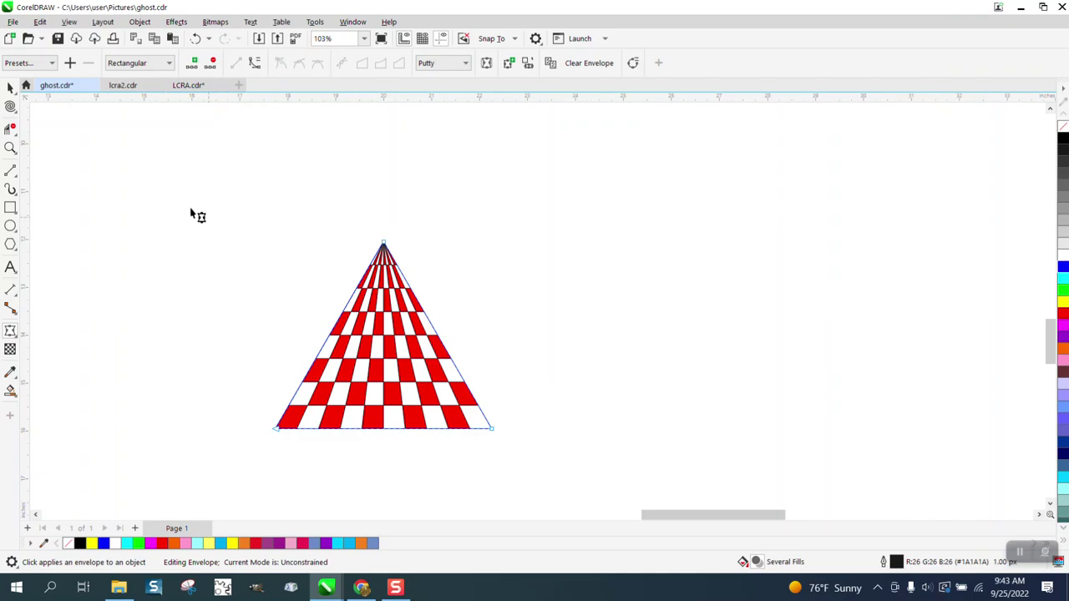
Step: Move the checkered triangle off the blue outline triangle and delete the blue triangle
{"action": "left_click", "coordinate": [10, 87]}
{"action": "left_click", "coordinate": [413, 160]}
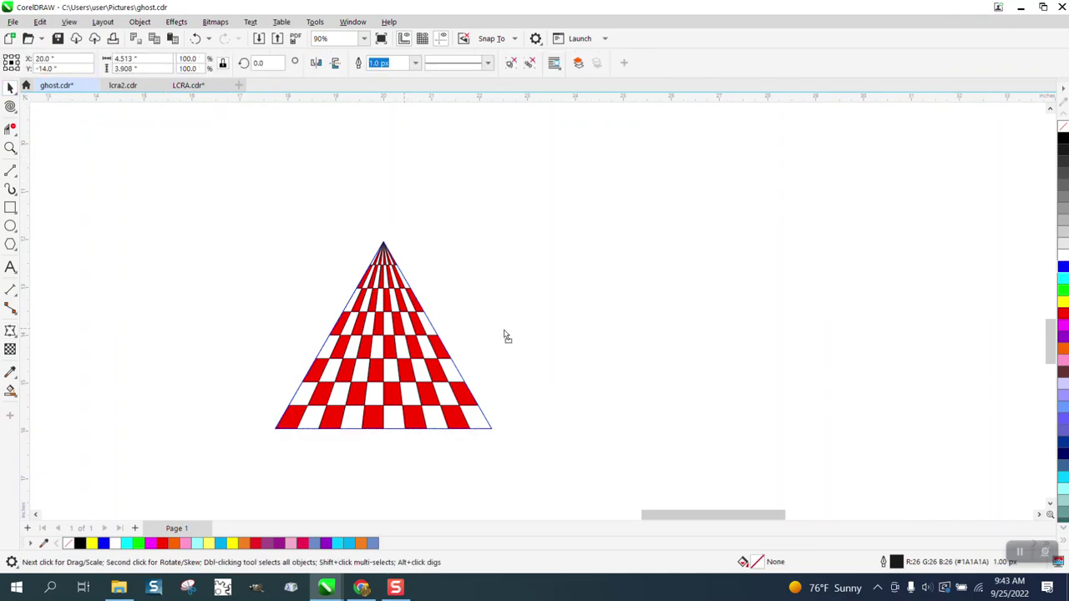
{"action": "left_click_drag", "start_coordinate": [437, 334], "coordinate": [606, 335]}
{"action": "left_click", "coordinate": [390, 331]}
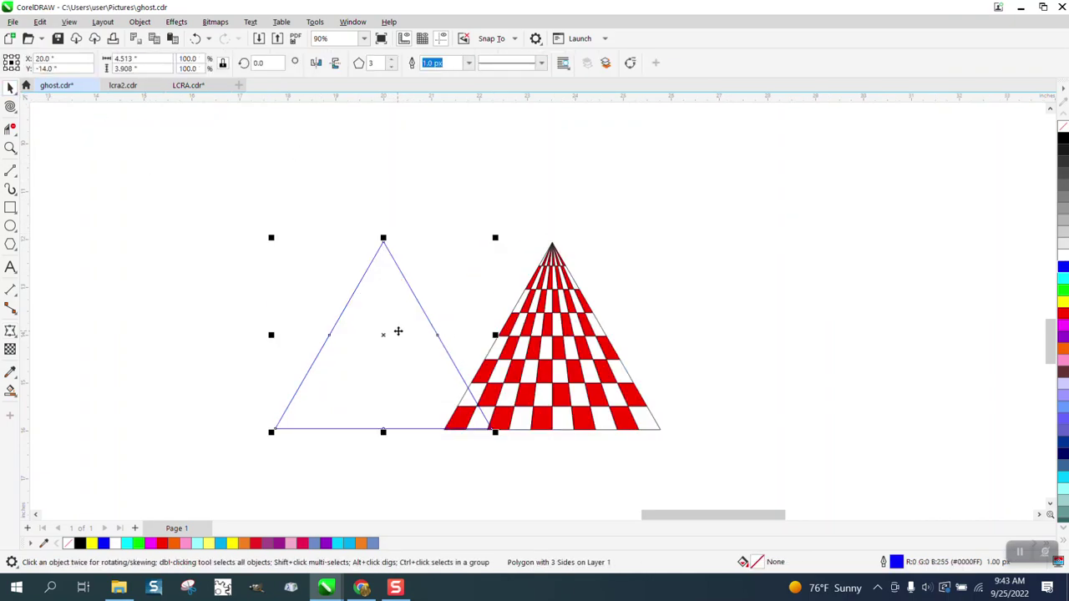
{"action": "key", "text": "XF86Calculator"}
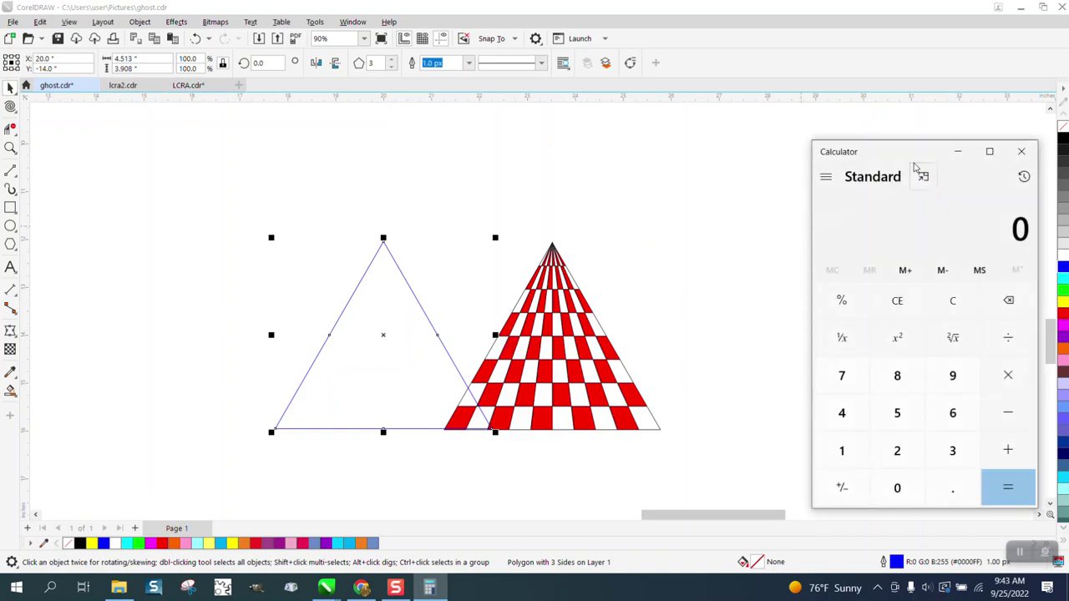
{"action": "left_click", "coordinate": [1021, 151]}
{"action": "key", "text": "Delete"}
Step: Center the checkered triangle on the page and move its center of rotation to its apex
{"action": "left_click", "coordinate": [587, 323]}
{"action": "key", "text": "p"}
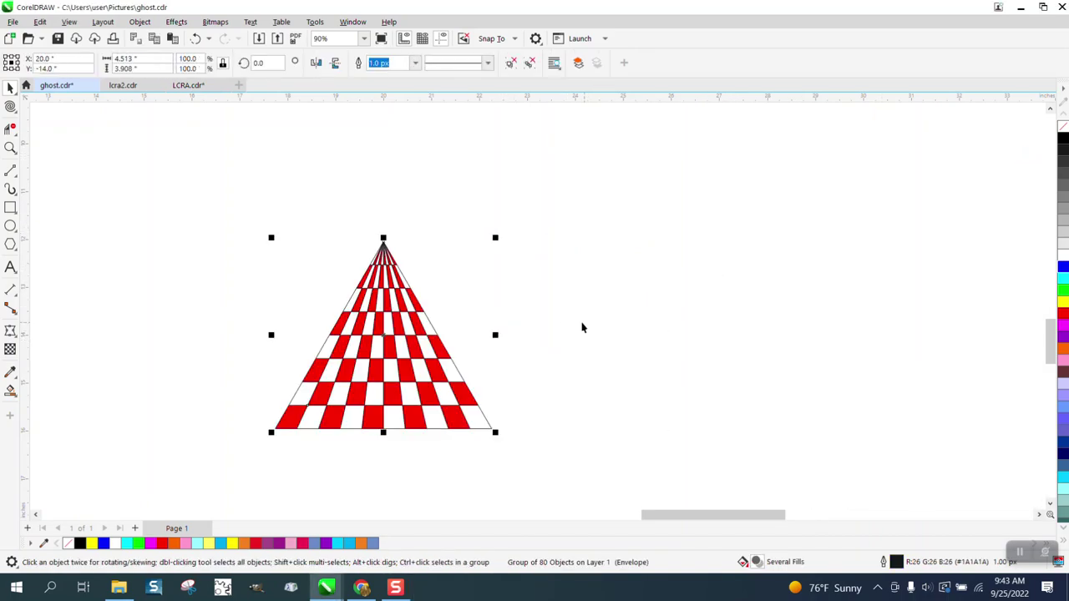
{"action": "scroll", "coordinate": [505, 312], "scroll_direction": "down", "scroll_amount": 1}
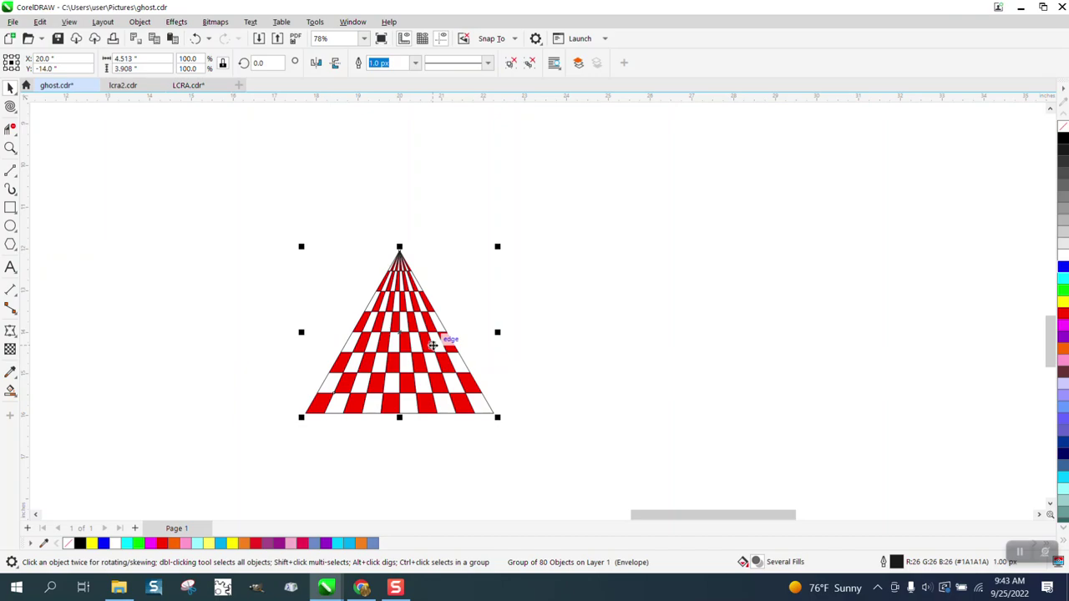
{"action": "left_click", "coordinate": [400, 333]}
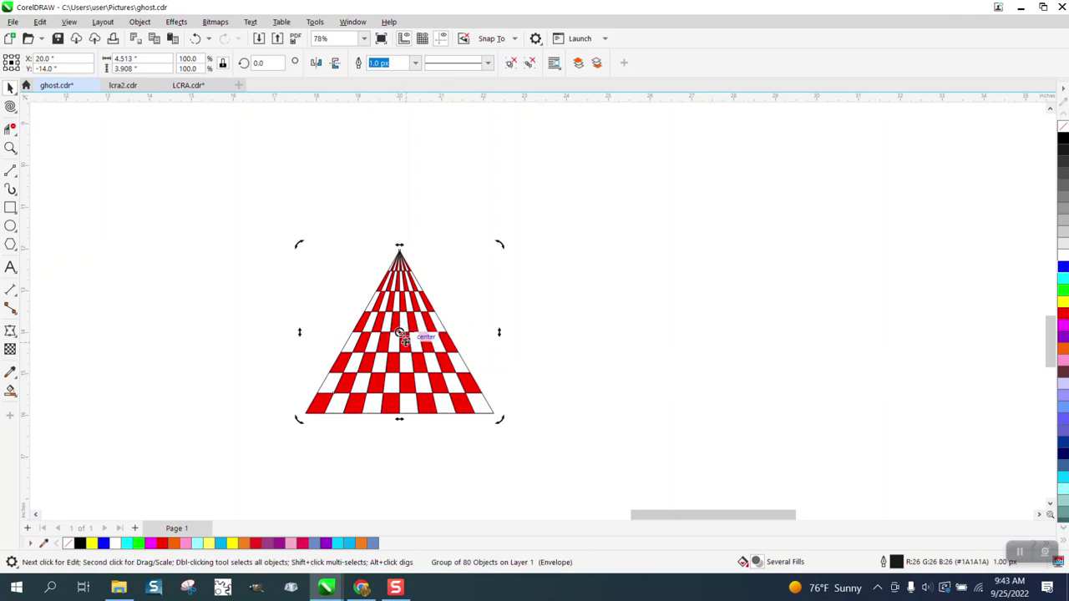
{"action": "left_click_drag", "start_coordinate": [400, 333], "coordinate": [399, 249]}
{"action": "scroll", "coordinate": [399, 249], "scroll_direction": "down", "scroll_amount": 1}
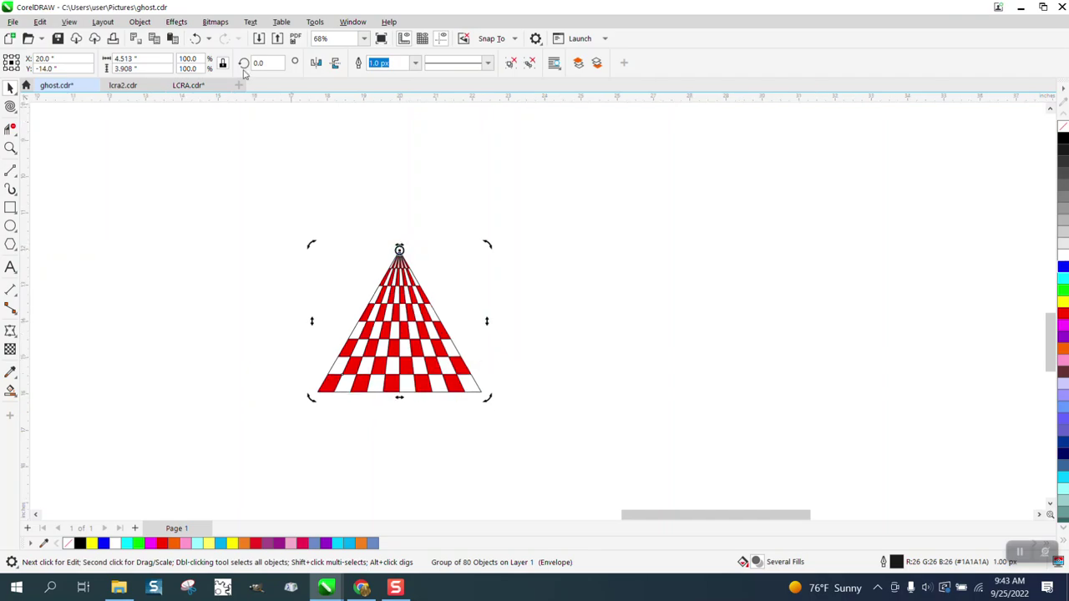
Step: Create five copies of the checkered triangle rotated around its apex in 60-degree increments to form a full hexagon
{"action": "type", "text": "60"}
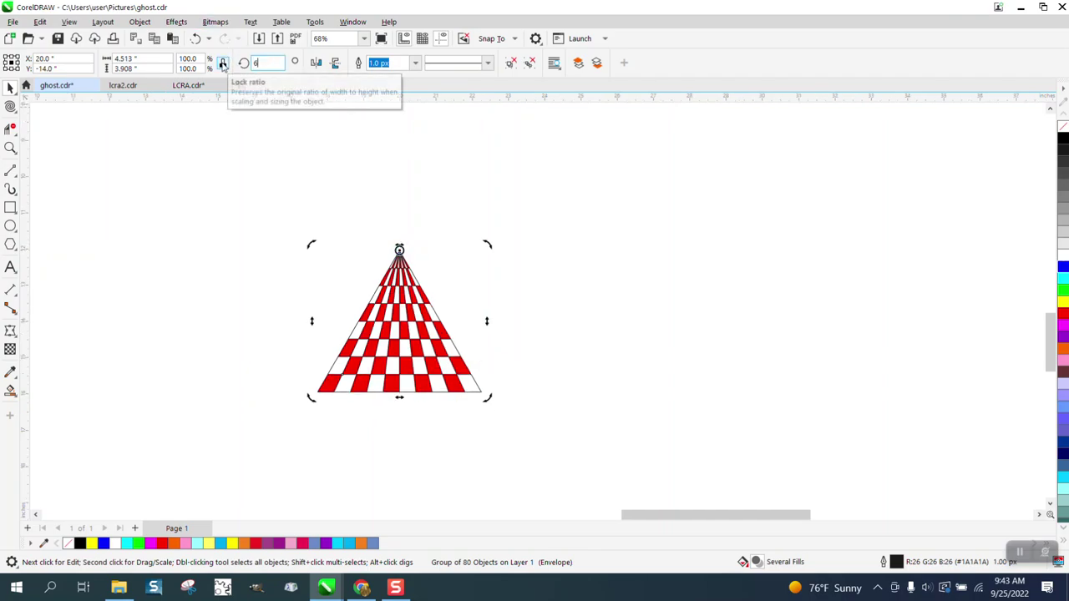
{"action": "key", "text": "Return"}
{"action": "key", "text": "ctrl+d"}
{"action": "key", "text": "ctrl+d"}
{"action": "key", "text": "ctrl+d"}
{"action": "key", "text": "ctrl+d"}
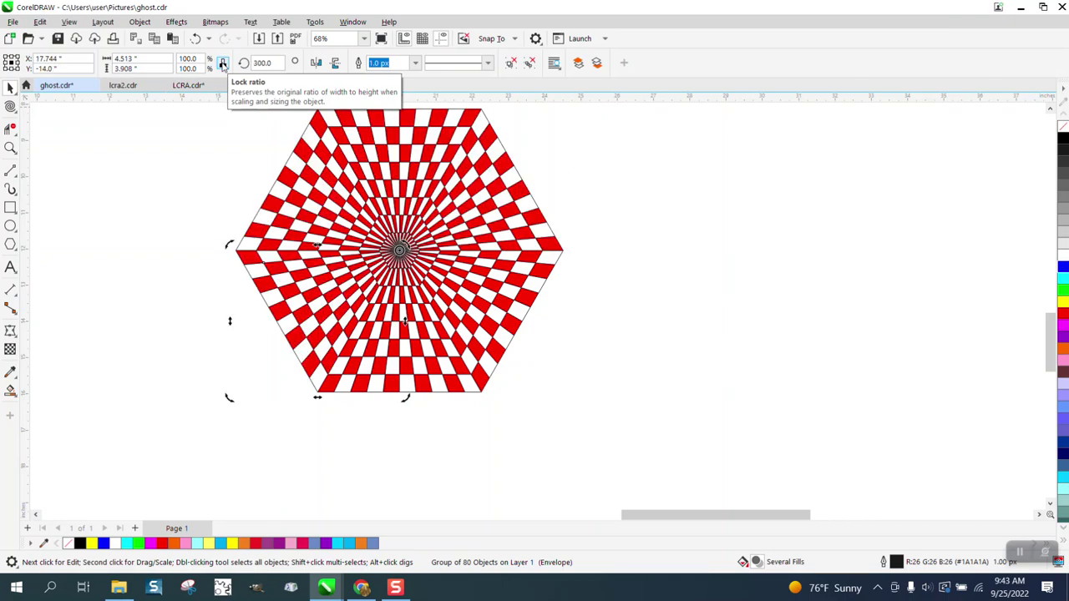
Step: Select the whole checkered hexagon, duplicate it, and nudge the copy horizontally to X 30.0 inches beside the original
{"action": "scroll", "coordinate": [430, 288], "scroll_direction": "down", "scroll_amount": 1}
{"action": "left_click_drag", "start_coordinate": [243, 120], "coordinate": [292, 198]}
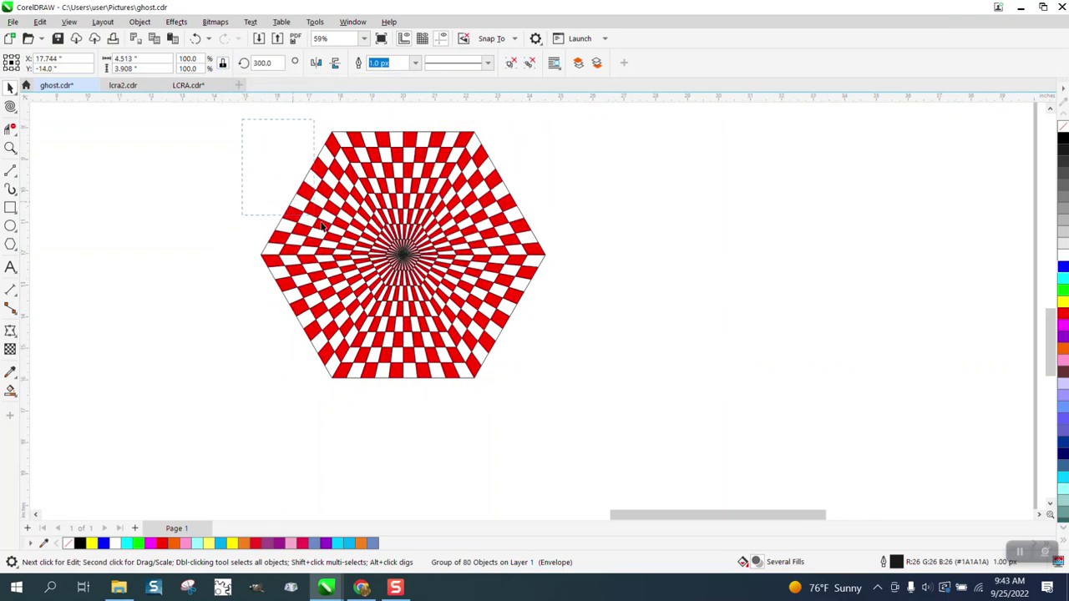
{"action": "left_click_drag", "start_coordinate": [627, 415], "coordinate": [632, 407]}
{"action": "key", "text": "ctrl+d"}
{"action": "key", "text": "Right"}
{"action": "key", "text": "Right"}
{"action": "key", "text": "Right"}
{"action": "key", "text": "Right"}
{"action": "key", "text": "Right"}
{"action": "key", "text": "Right"}
{"action": "key", "text": "Right"}
{"action": "key", "text": "Right"}
{"action": "key", "text": "Right"}
{"action": "key", "text": "Right"}
{"action": "key", "text": "Right"}
{"action": "key", "text": "Right"}
{"action": "key", "text": "Right"}
{"action": "key", "text": "Right"}
{"action": "key", "text": "Right"}
{"action": "key", "text": "Right"}
{"action": "key", "text": "Right"}
{"action": "key", "text": "Right"}
{"action": "key", "text": "Right"}
{"action": "key", "text": "Right"}
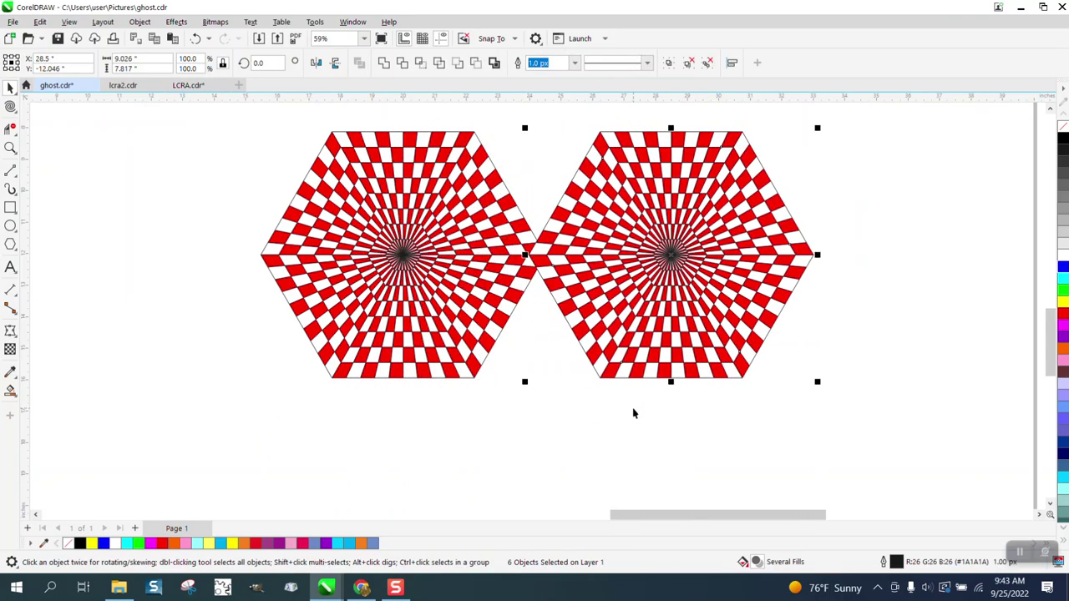
{"action": "key", "text": "Right"}
{"action": "key", "text": "Right"}
{"action": "key", "text": "Right"}
{"action": "key", "text": "Right"}
{"action": "key", "text": "Right"}
{"action": "key", "text": "Right"}
{"action": "key", "text": "Right"}
{"action": "key", "text": "Right"}
{"action": "key", "text": "Right"}
{"action": "key", "text": "Right"}
{"action": "key", "text": "Right"}
{"action": "key", "text": "Right"}
{"action": "key", "text": "Right"}
{"action": "key", "text": "Right"}
{"action": "key", "text": "Right"}
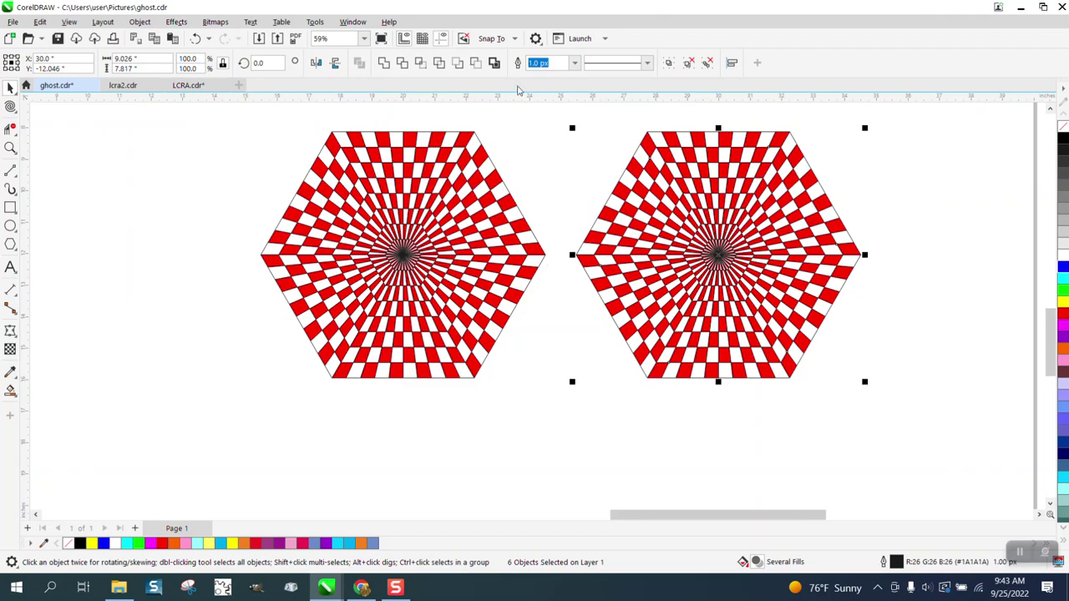
Step: Set the hexagon copy's outline width to Hairline and remove its outline color
{"action": "left_click", "coordinate": [574, 63]}
{"action": "left_click", "coordinate": [553, 87]}
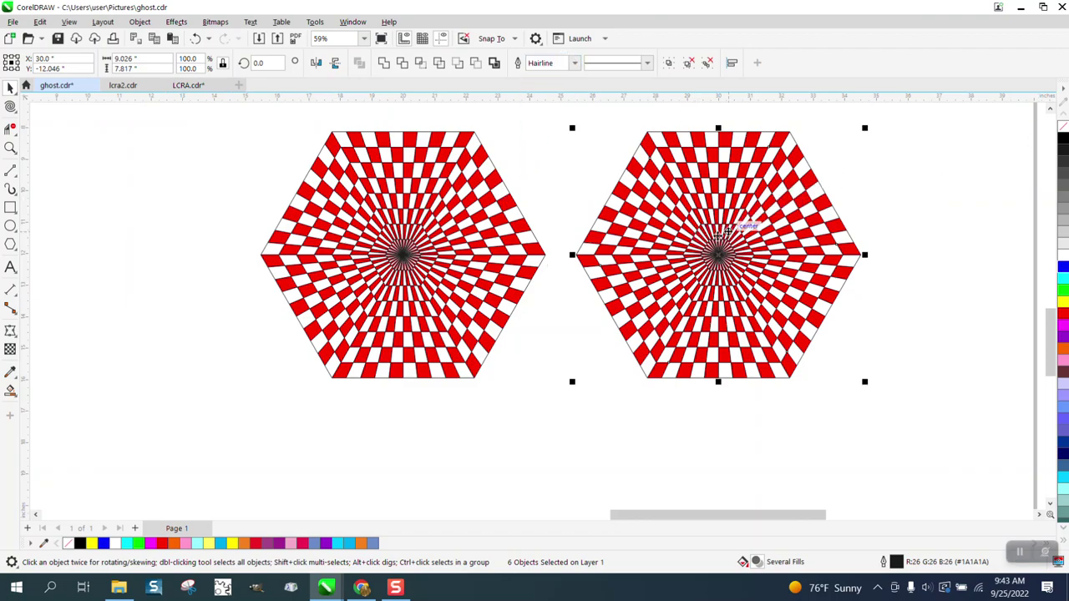
{"action": "right_click", "coordinate": [1064, 130]}
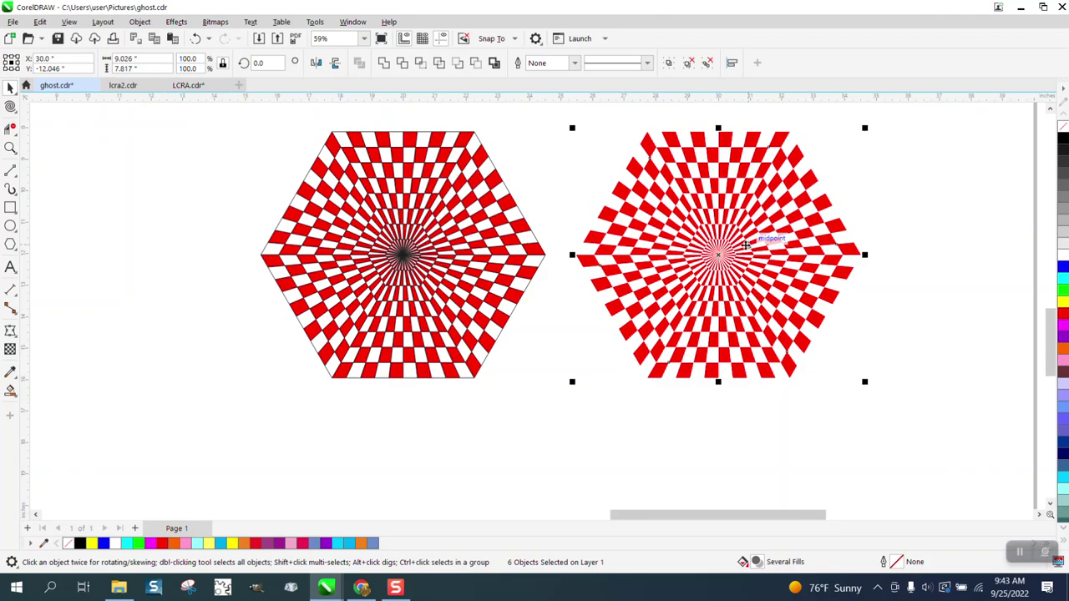
Step: Examine the center and the square edges of the outline-free hexagon copy up close
{"action": "left_click", "coordinate": [11, 148]}
{"action": "left_click_drag", "start_coordinate": [317, 172], "coordinate": [971, 381]}
{"action": "left_click", "coordinate": [830, 321]}
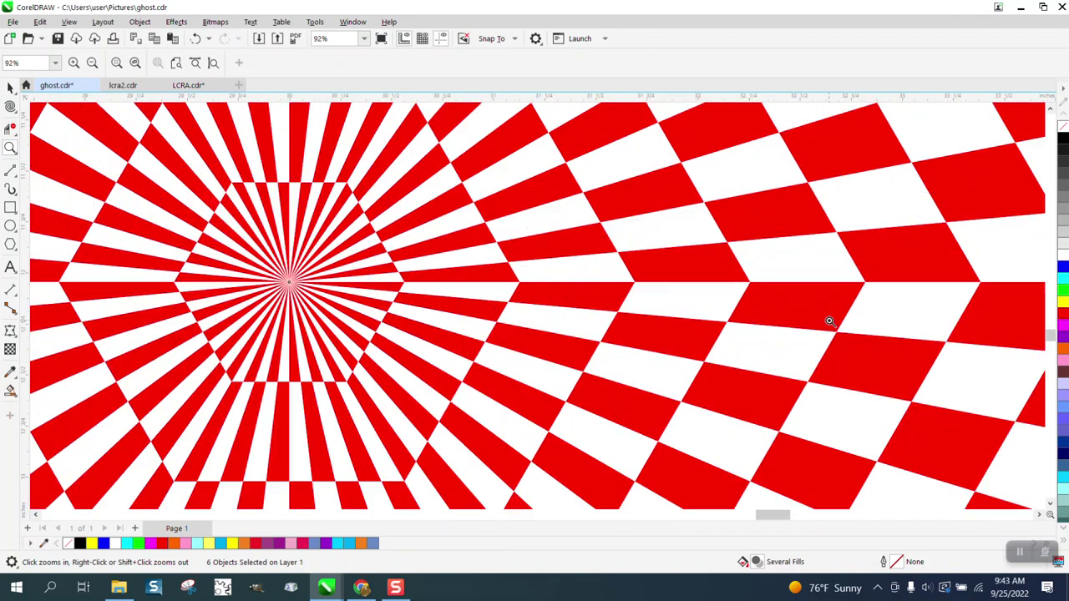
{"action": "scroll", "coordinate": [767, 281], "scroll_direction": "down", "scroll_amount": 2}
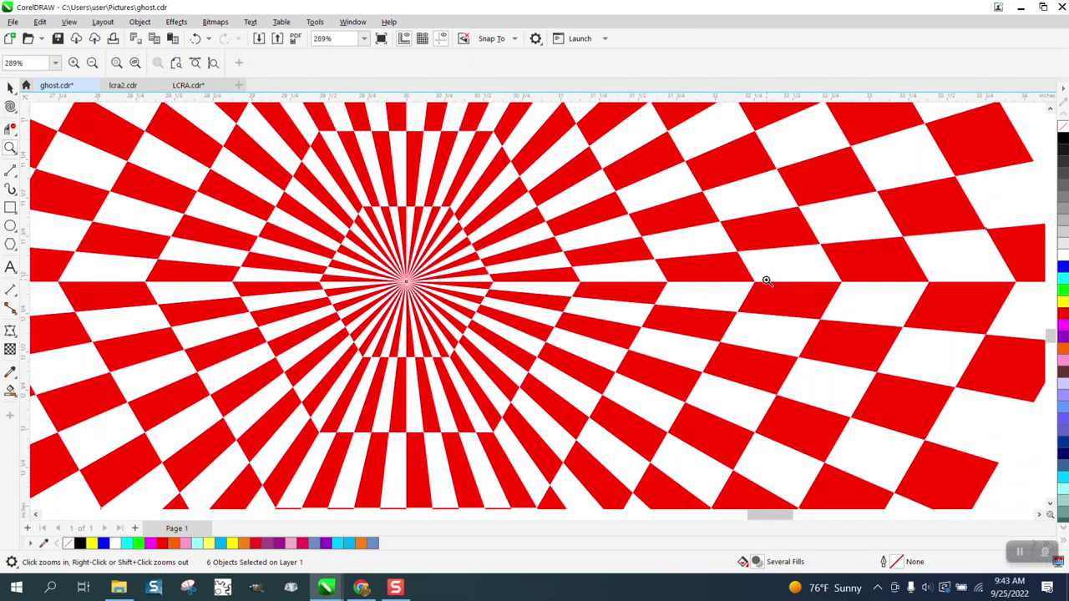